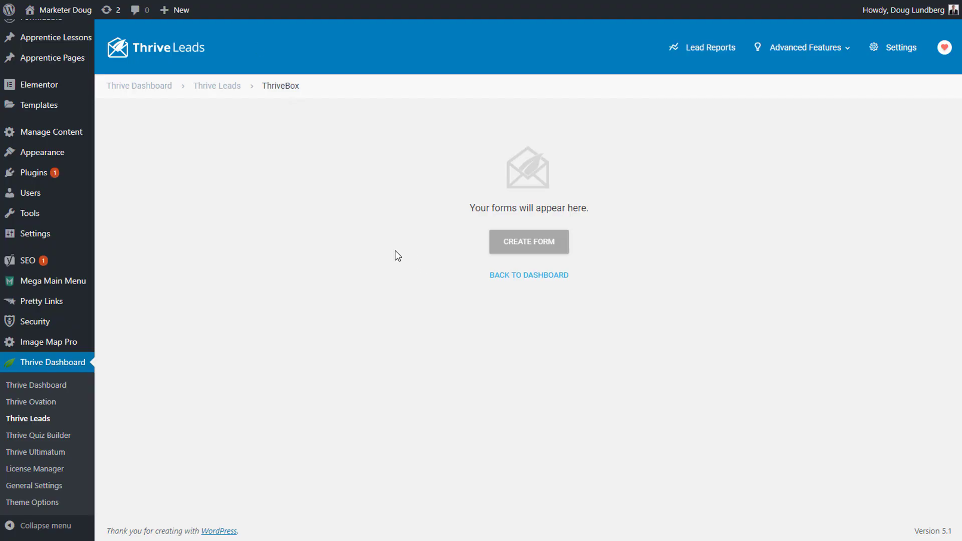
Step: Create a new ThriveBox named 'Sandbox' from the Blank Template
left_click(525, 241)
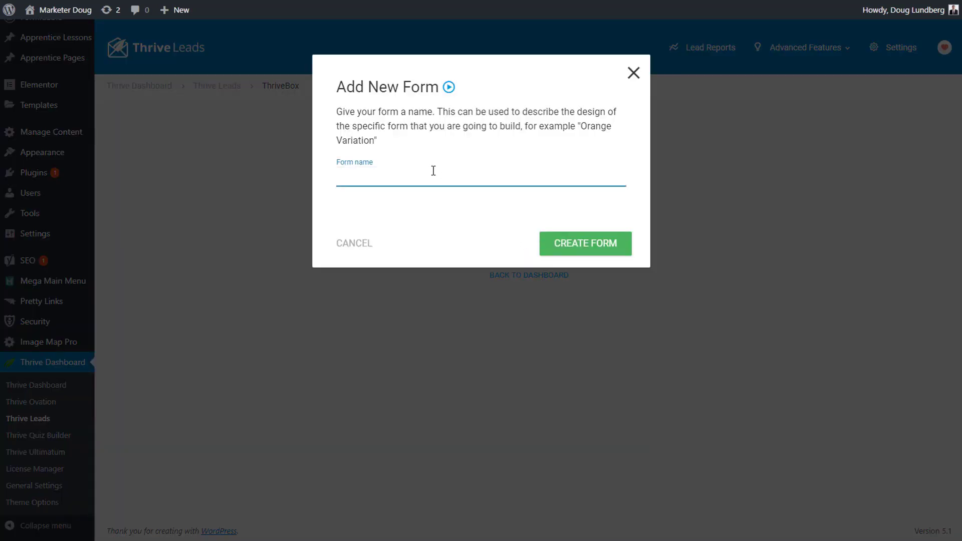
type("Sandbox")
key("Return")
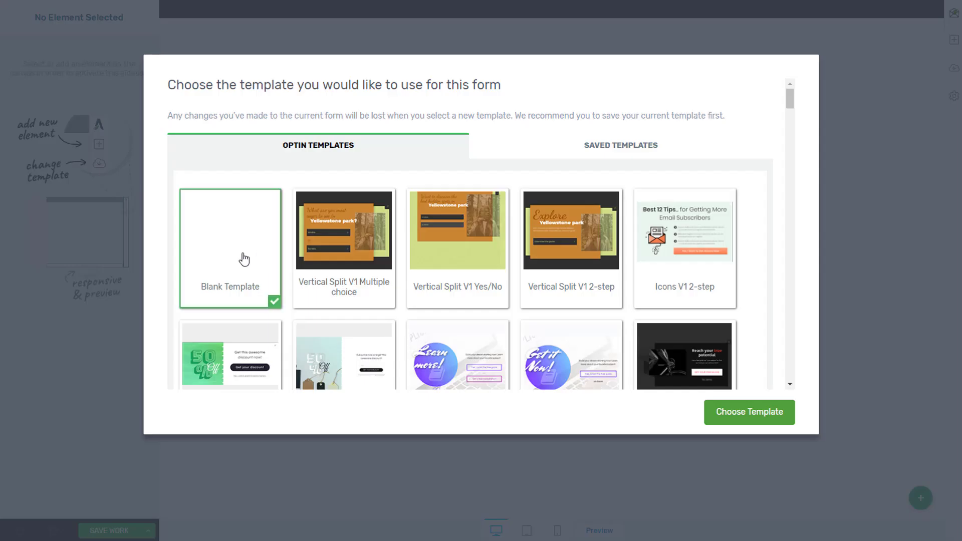
left_click(739, 410)
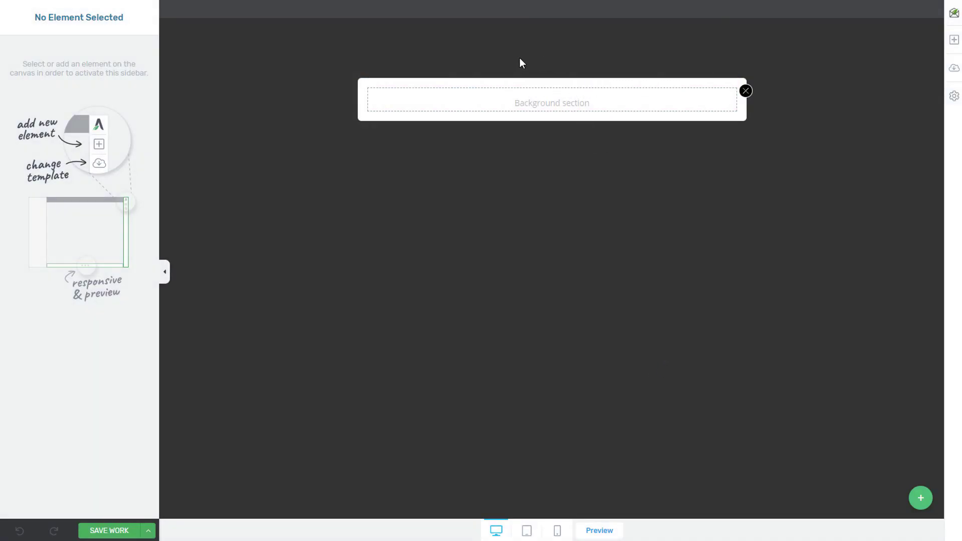
Step: Add a Lead Generation element with Name, Email fields and Sign Up button to the background section
left_click(561, 101)
left_click(566, 153)
left_click(953, 39)
type("lead")
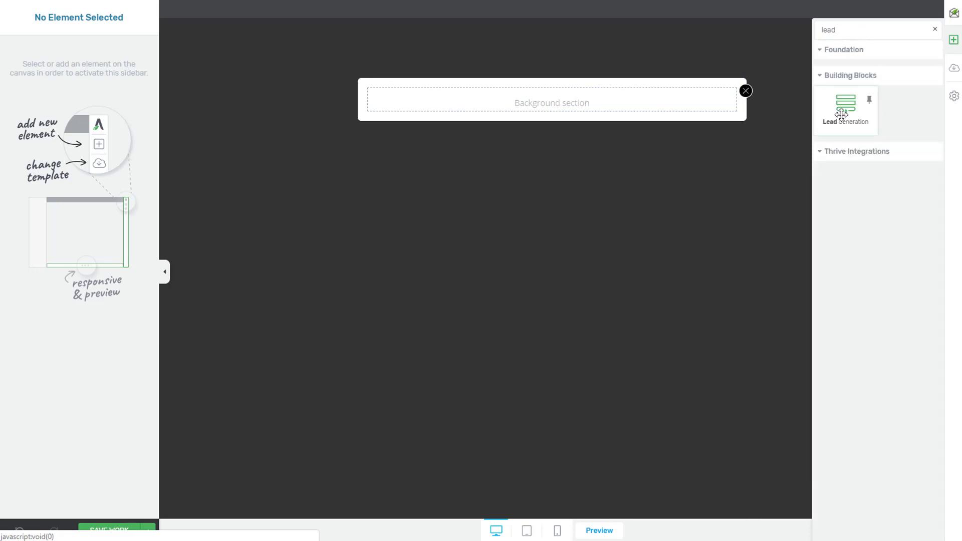
left_click_drag(844, 107, 618, 98)
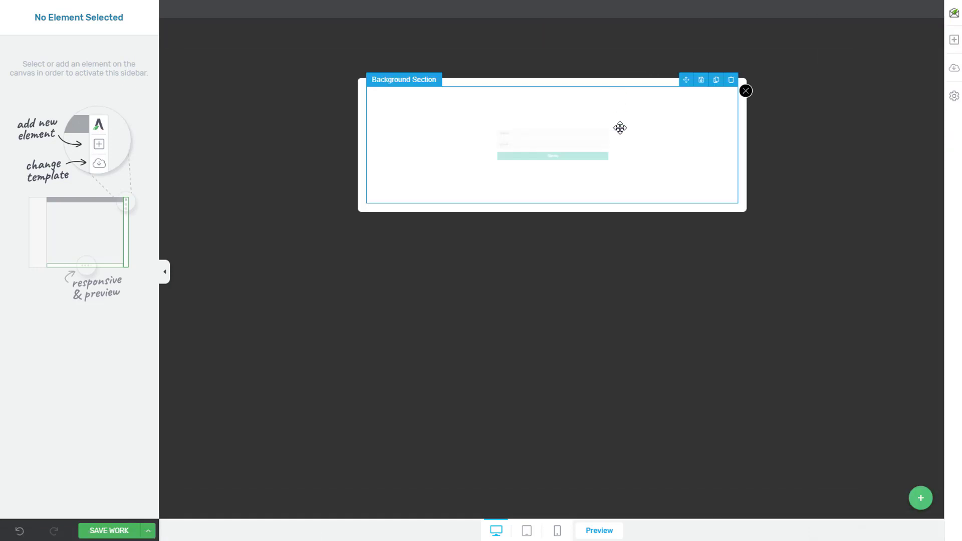
left_click(608, 296)
left_click(920, 498)
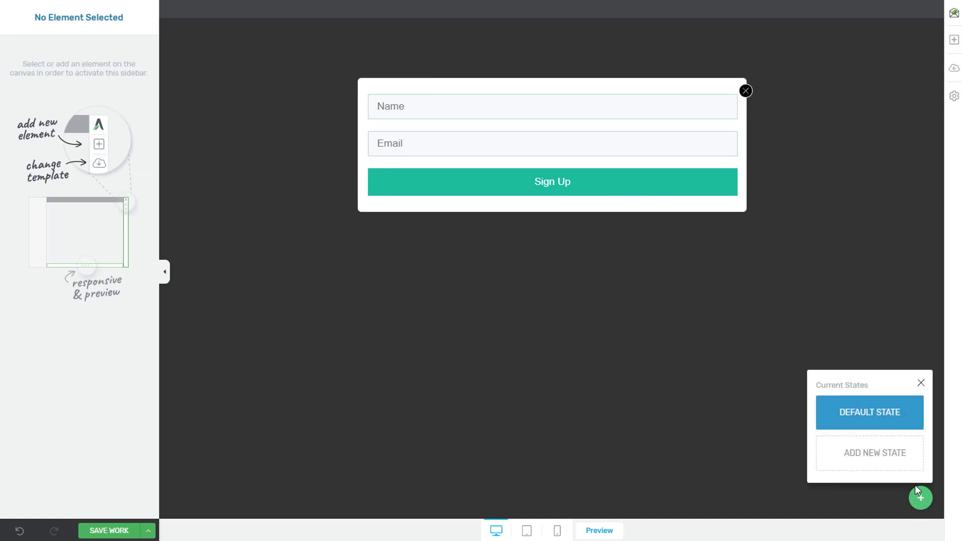
Step: Add a new form state and delete its Lead Generation form
left_click(915, 487)
left_click(921, 498)
left_click(873, 465)
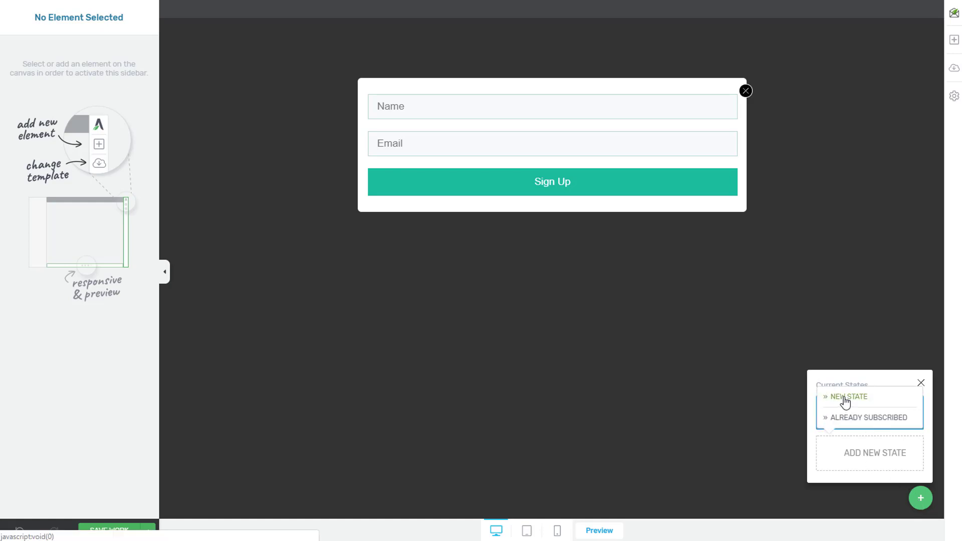
left_click(846, 398)
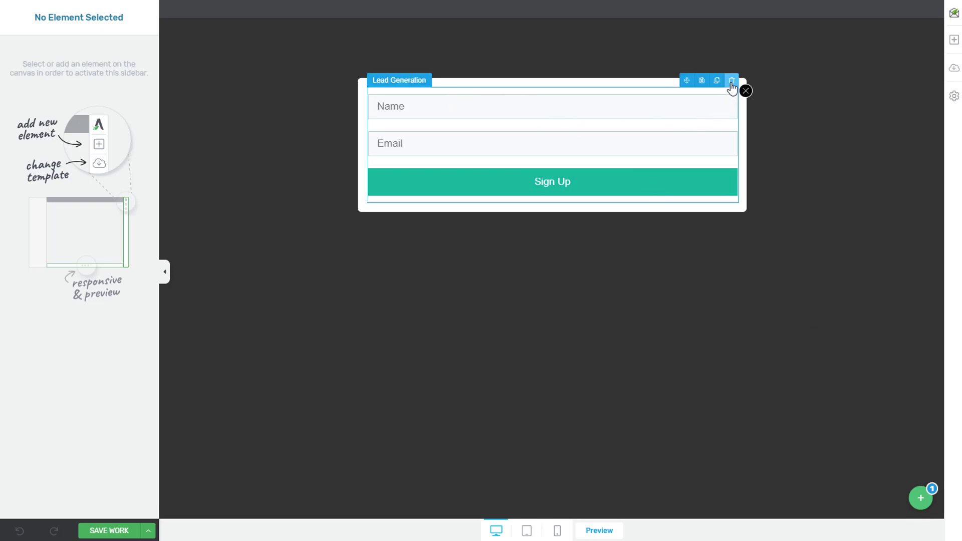
left_click(732, 81)
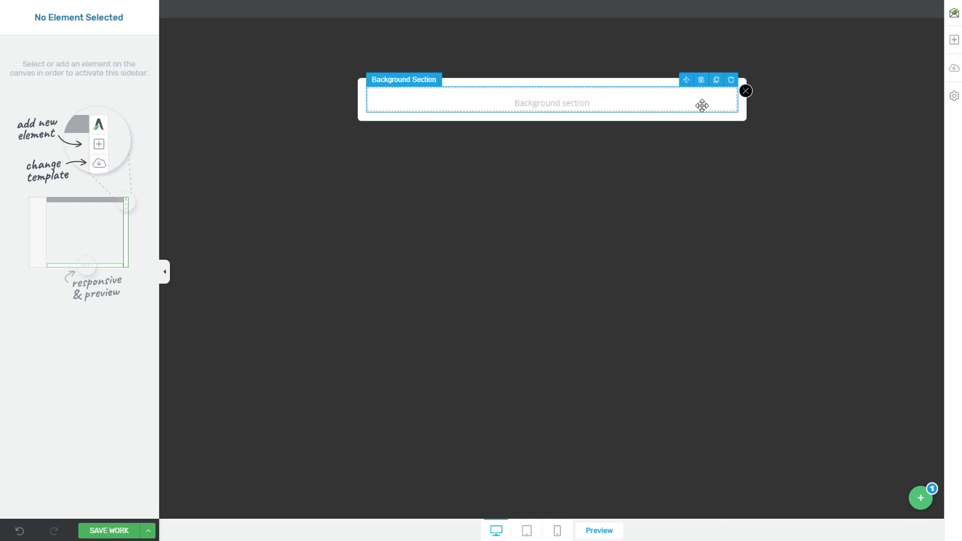
Step: Place a text element reading 'THANK YOU STATE' in the new state's empty section
left_click(953, 39)
left_click_drag(862, 75, 612, 103)
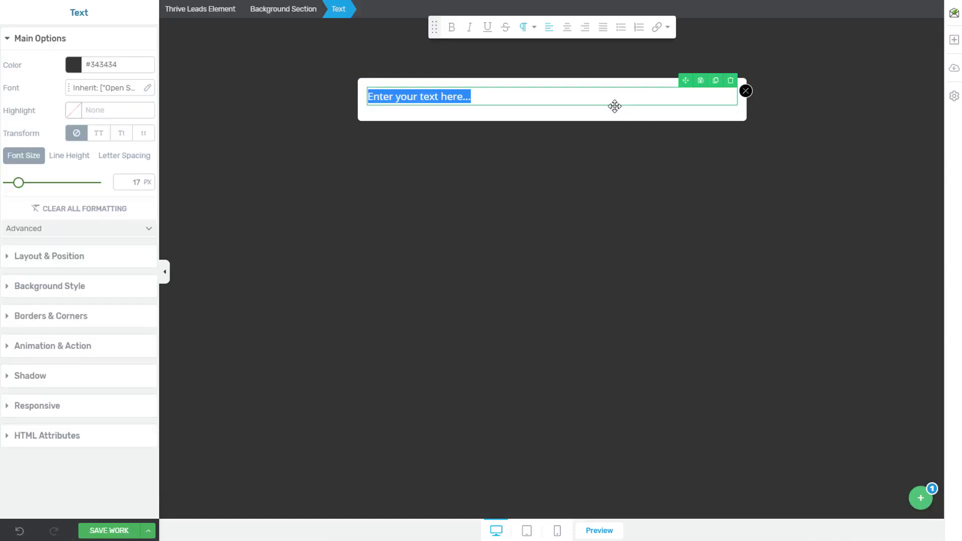
type("THANK YOU STATE")
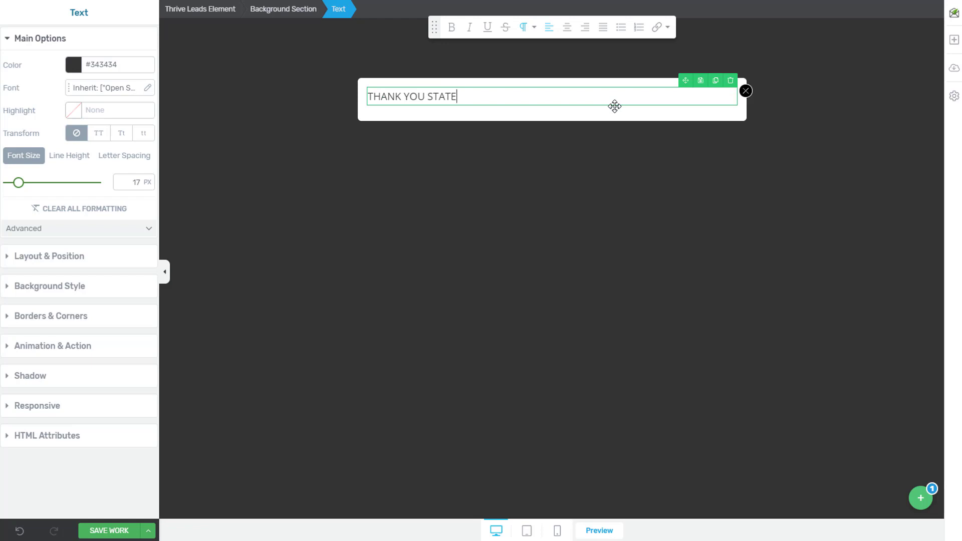
left_click(556, 183)
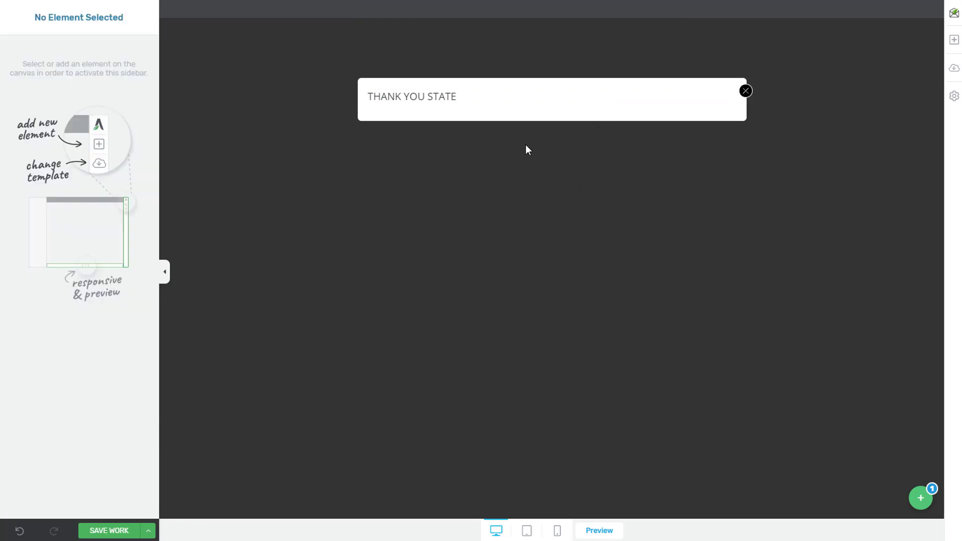
left_click(468, 99)
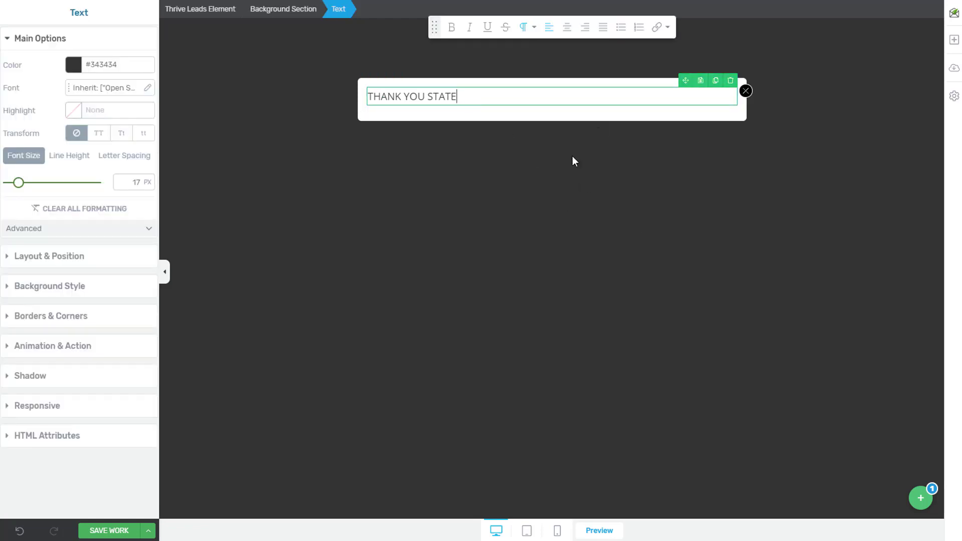
left_click(283, 10)
left_click(470, 97)
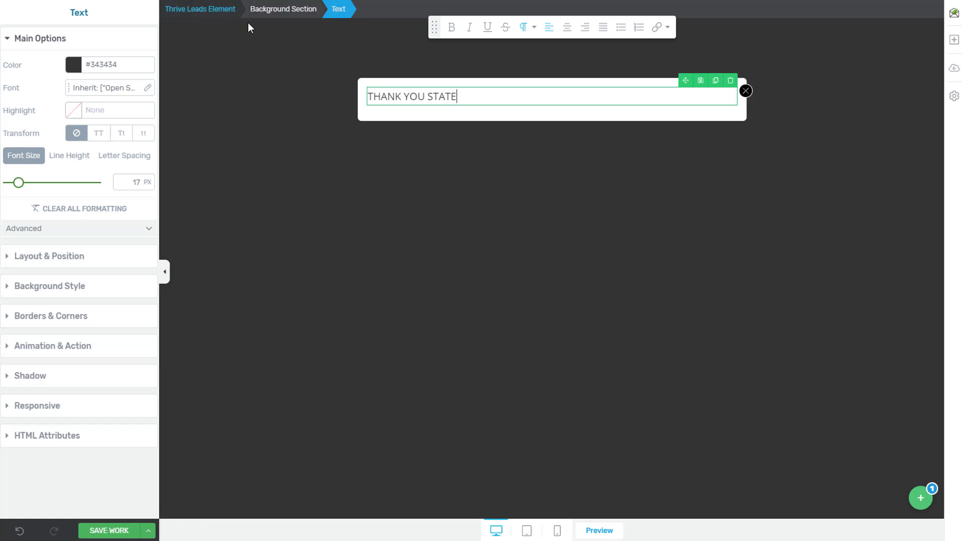
Step: Set the thank-you background section's HTML Attributes ID to 'multisteptrigger'
left_click(281, 15)
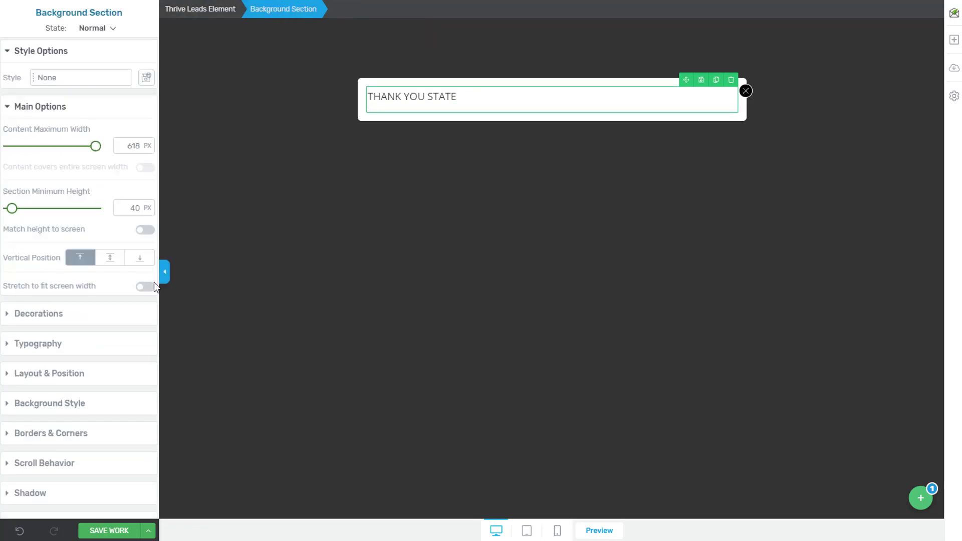
scroll(122, 329, "down", 1)
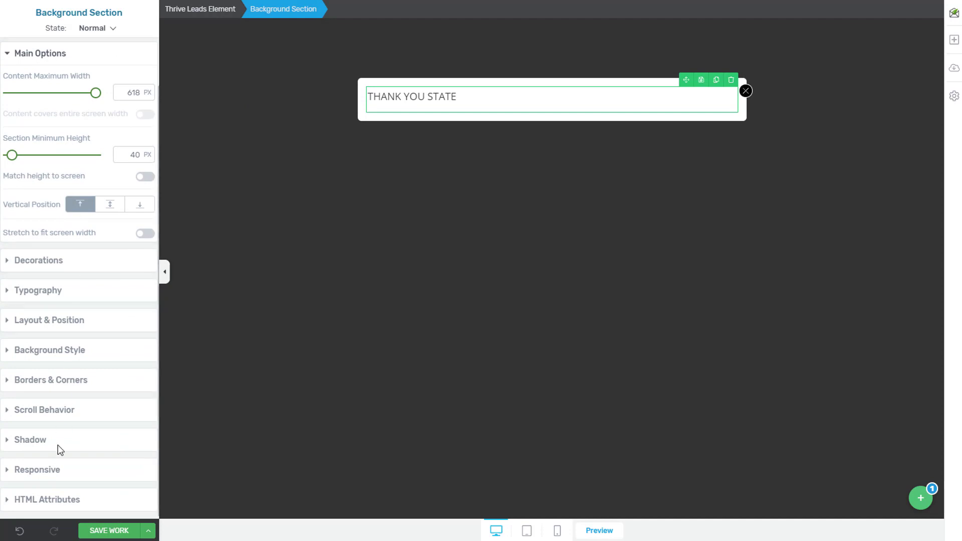
left_click(13, 503)
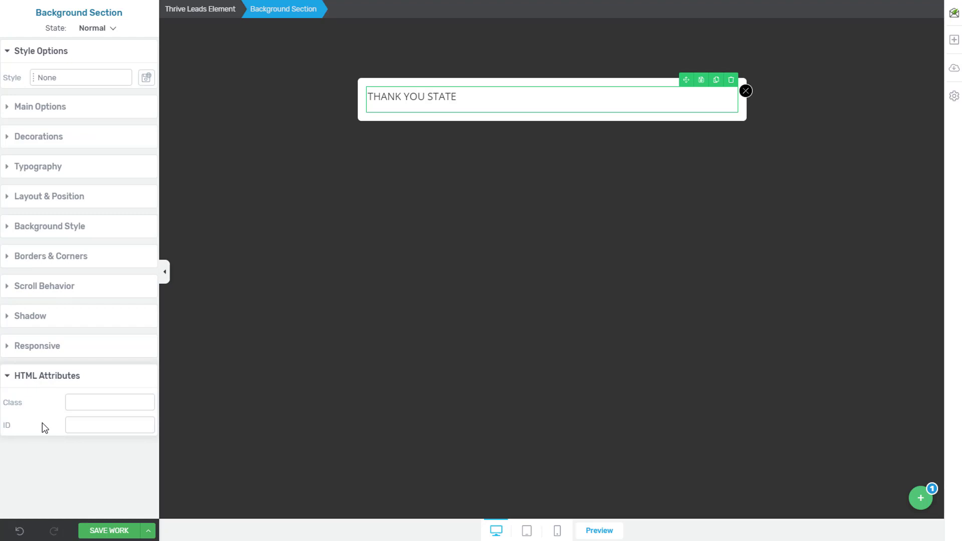
left_click(79, 425)
type("multisteptrigger")
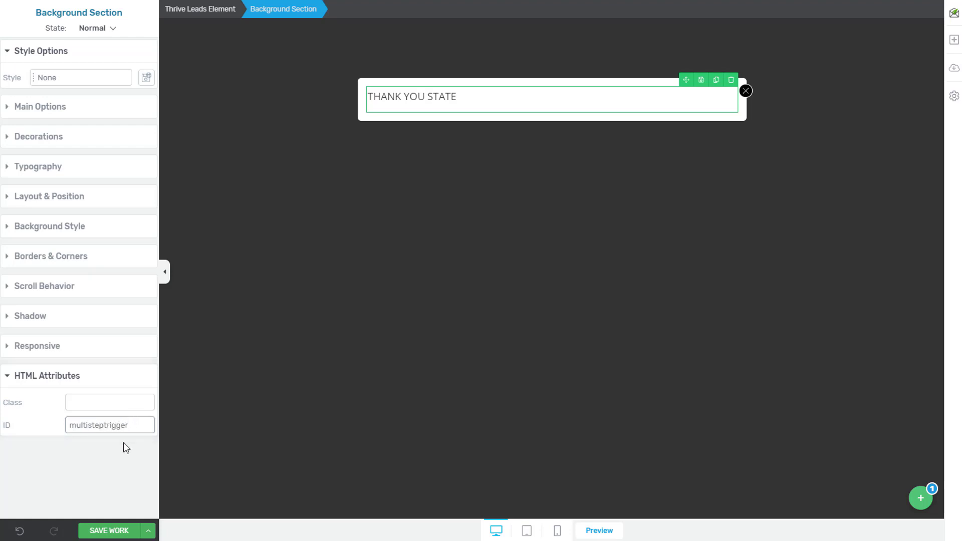
left_click(123, 443)
Step: Return to the Default State and start connecting the Lead Generation form to a service
left_click(751, 361)
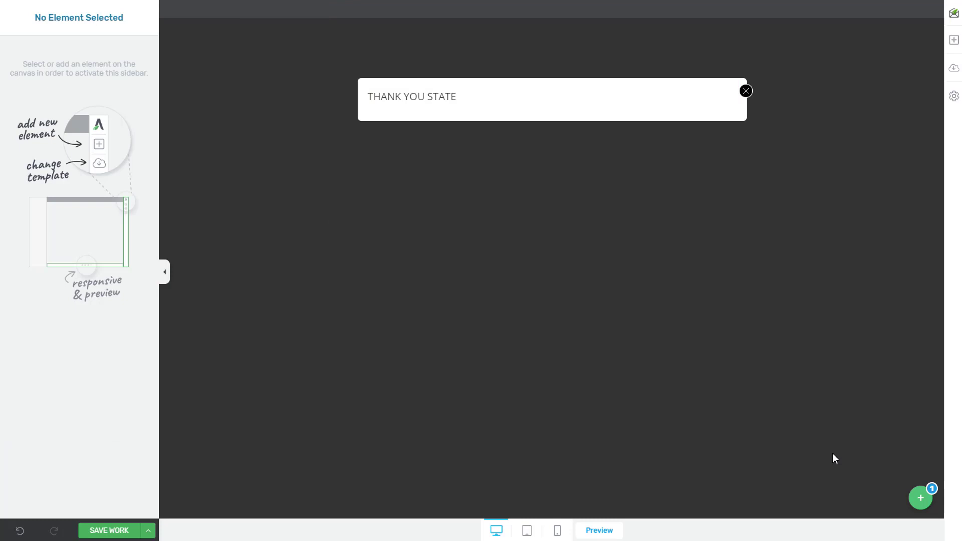
left_click(917, 500)
left_click(841, 387)
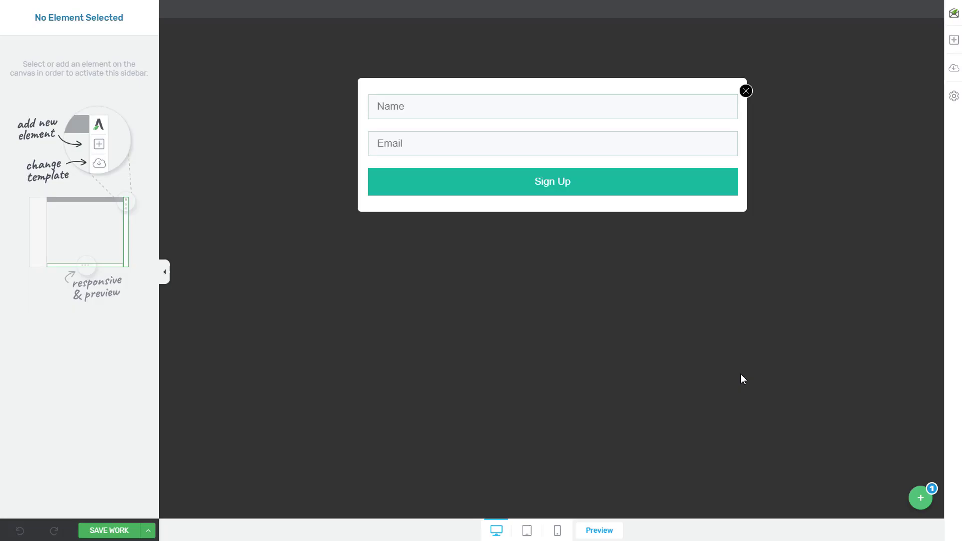
left_click(482, 123)
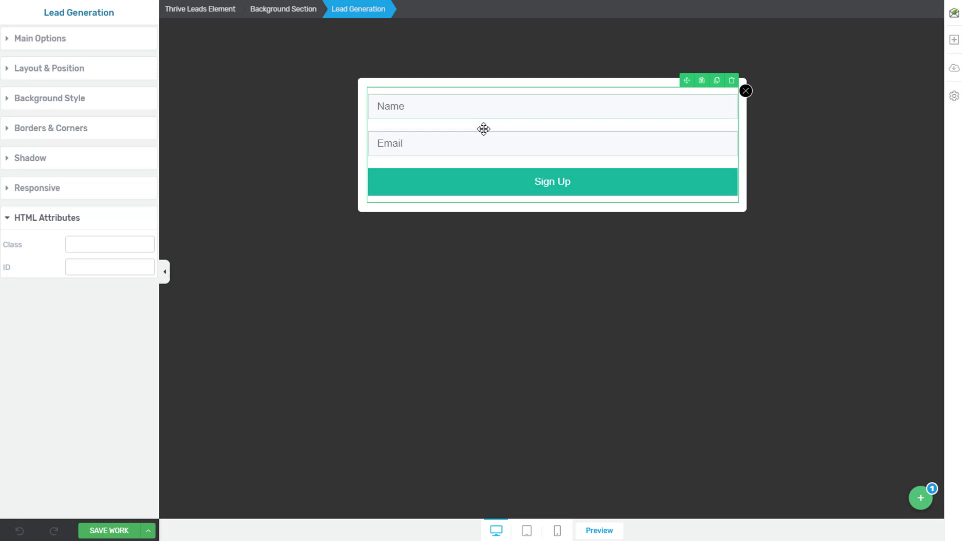
left_click(58, 38)
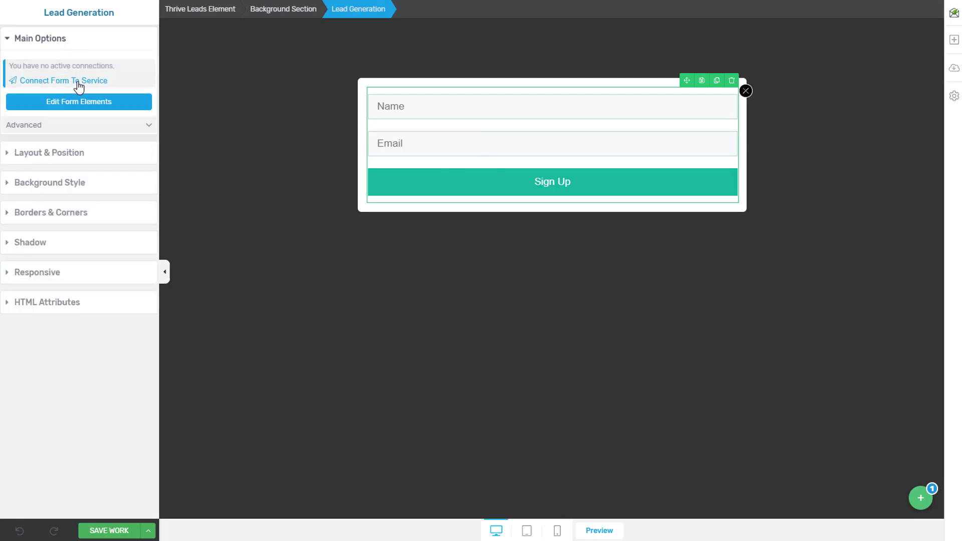
left_click(78, 83)
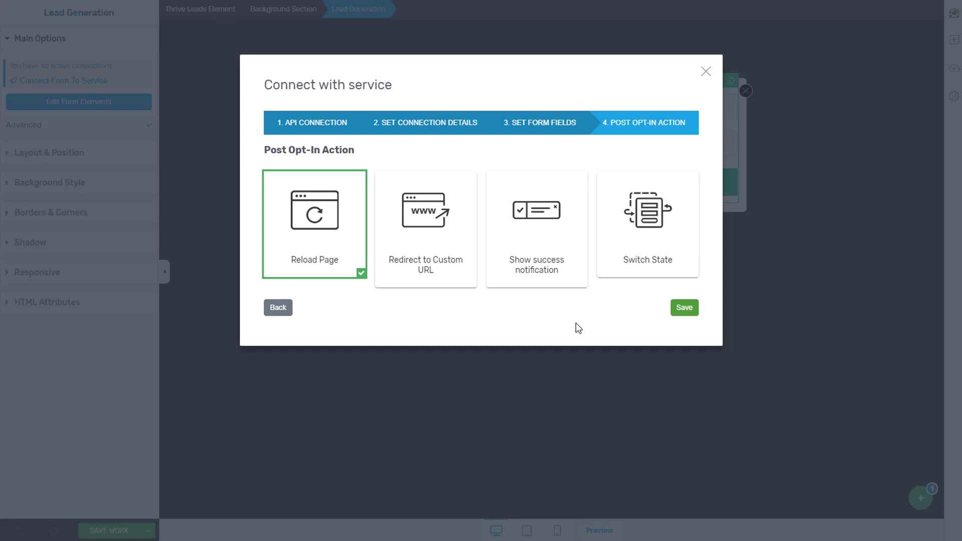
Step: Make the Mailchimp-connected form switch to State 1 after opt-in, and save all work
left_click(655, 218)
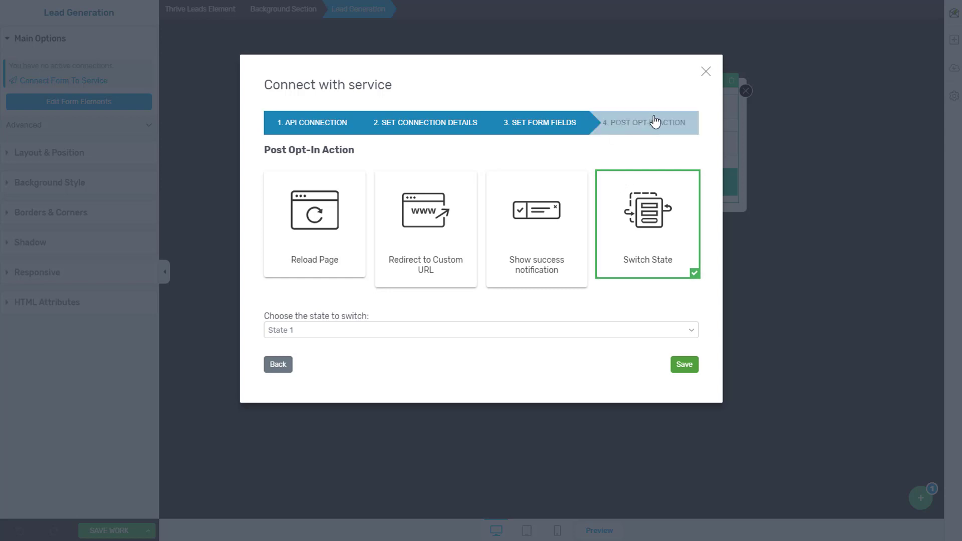
left_click(307, 333)
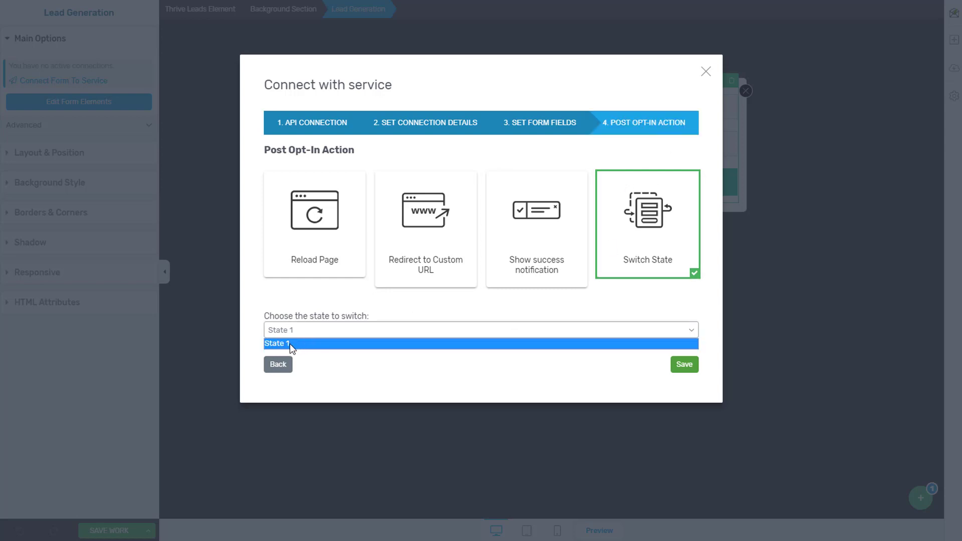
left_click(293, 345)
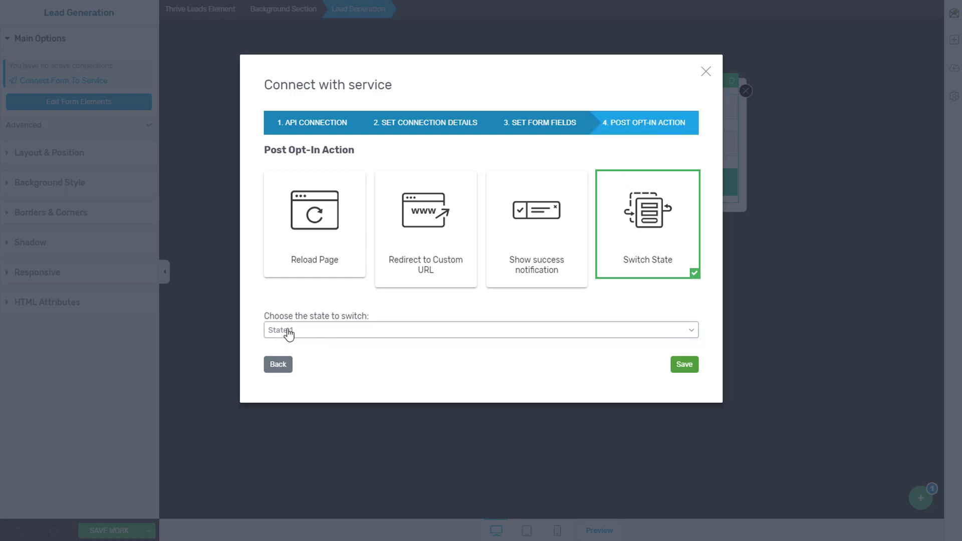
left_click(686, 369)
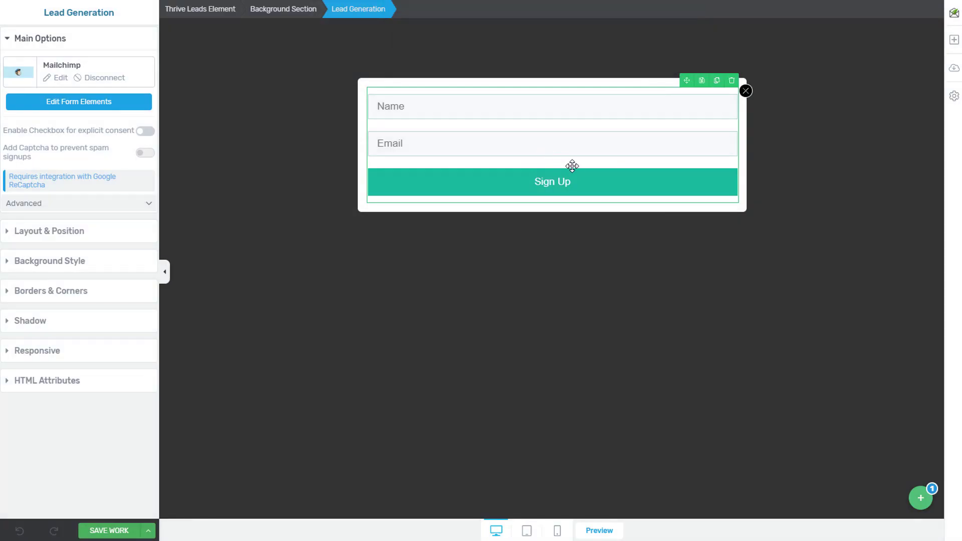
left_click(109, 531)
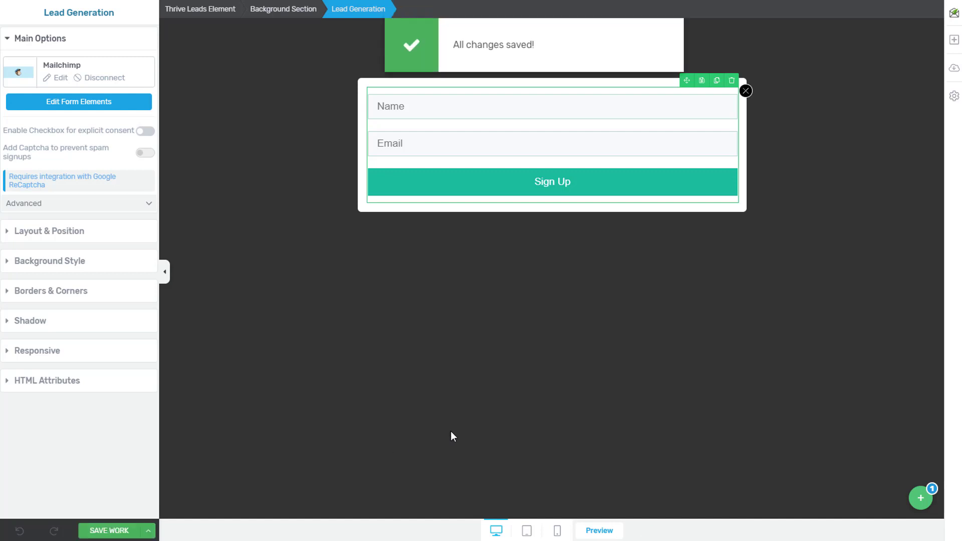
Step: Go to the empty Tags list of the TestingSandbox container in Tag Manager
left_click(483, 404)
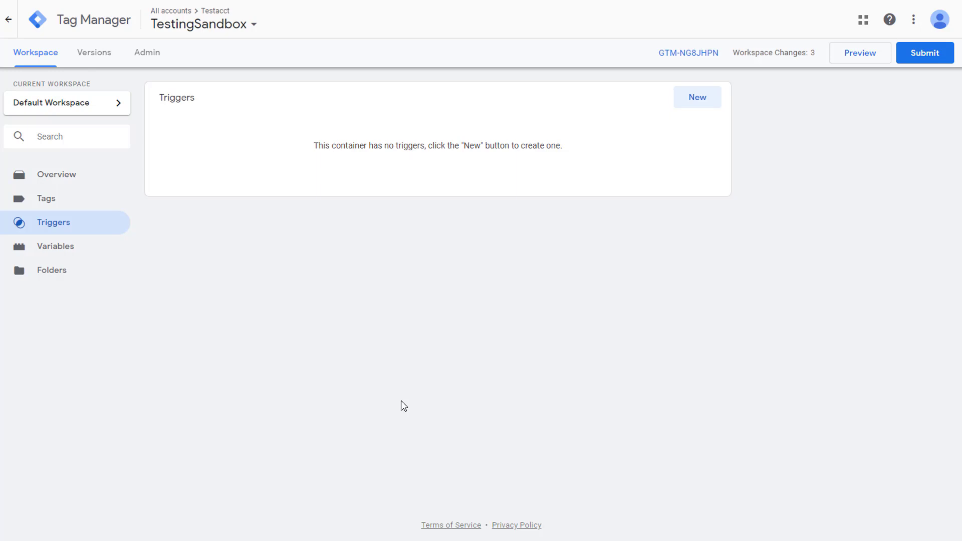
left_click(59, 203)
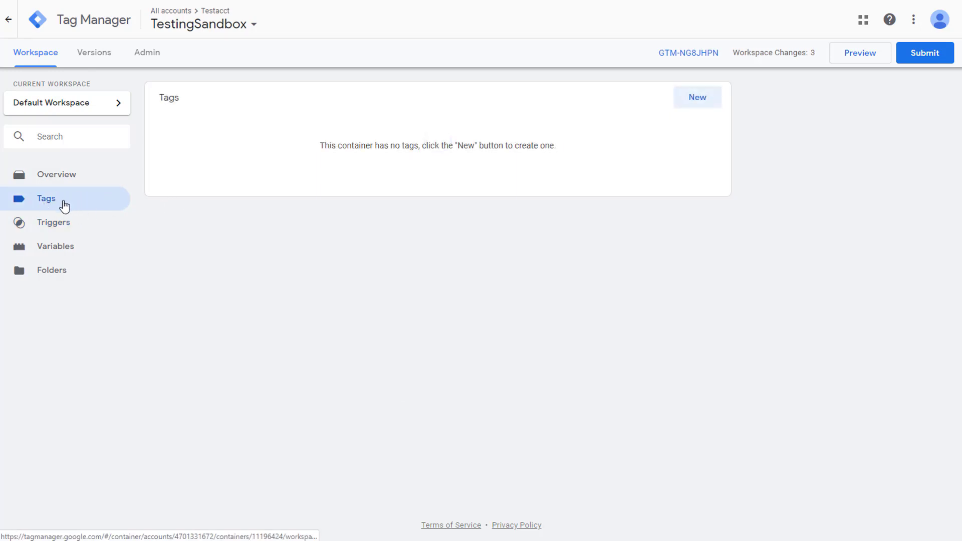
Step: Create a new tag named 'Google Analytics'
left_click(700, 100)
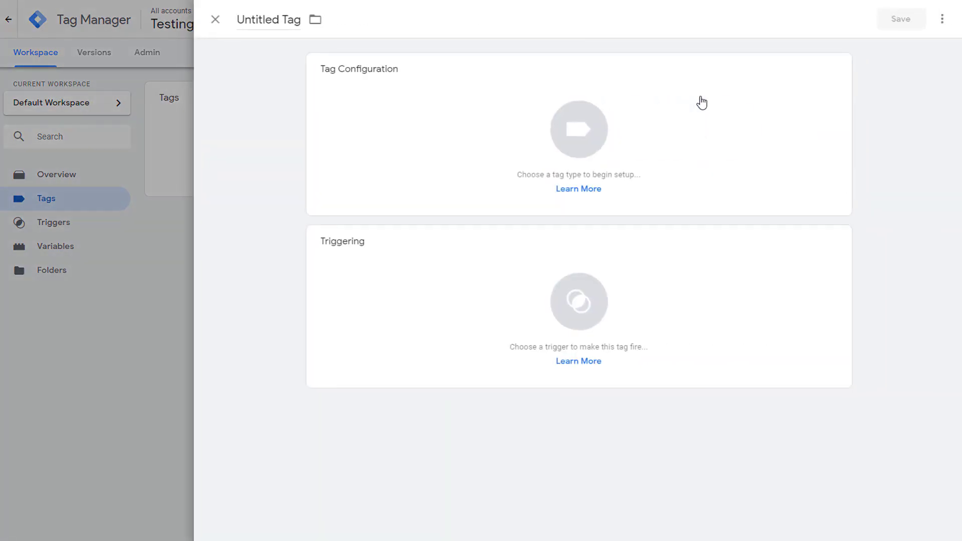
left_click(281, 19)
key("ctrl+a")
type("Google A")
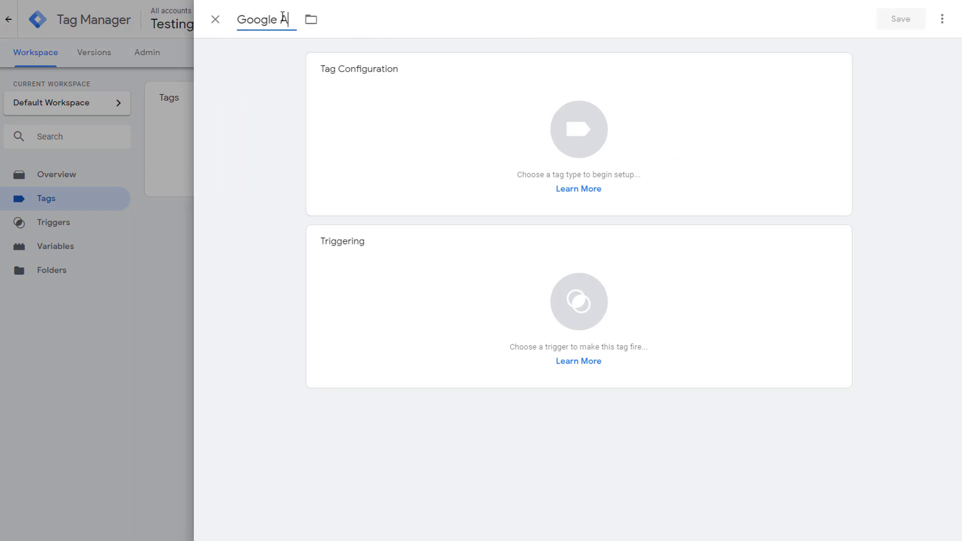
type("nalytics")
left_click(298, 102)
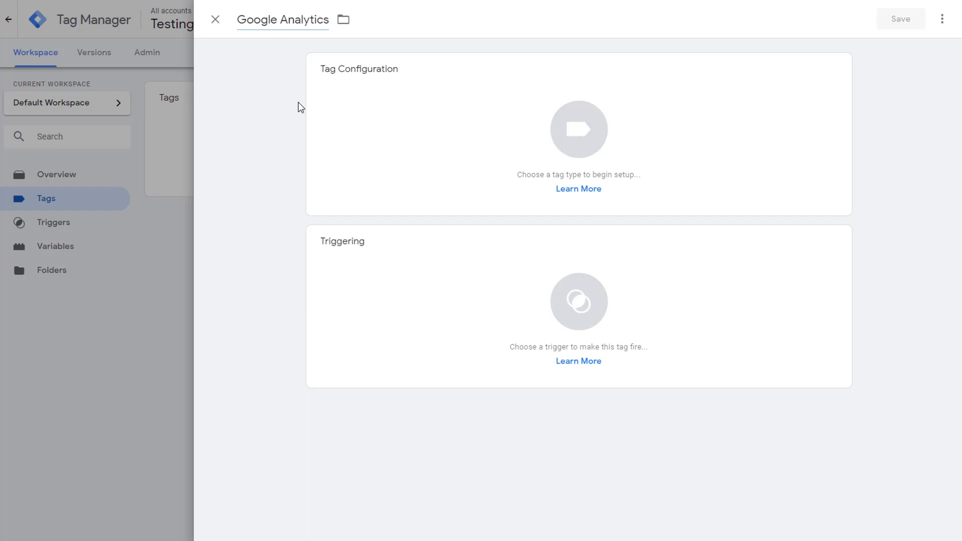
mouse_move(807, 101)
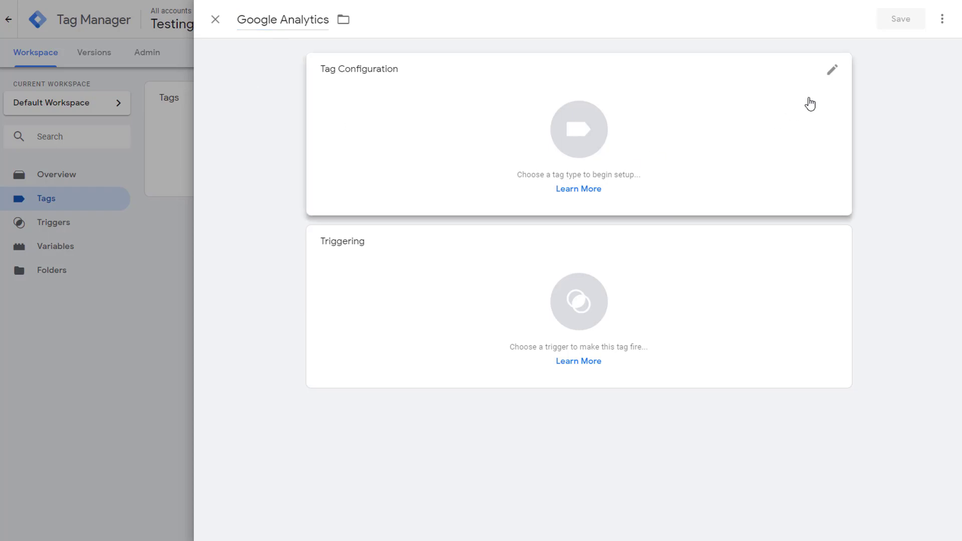
Step: Make it a Universal Analytics tag and start a new Google Analytics Settings variable
left_click(832, 74)
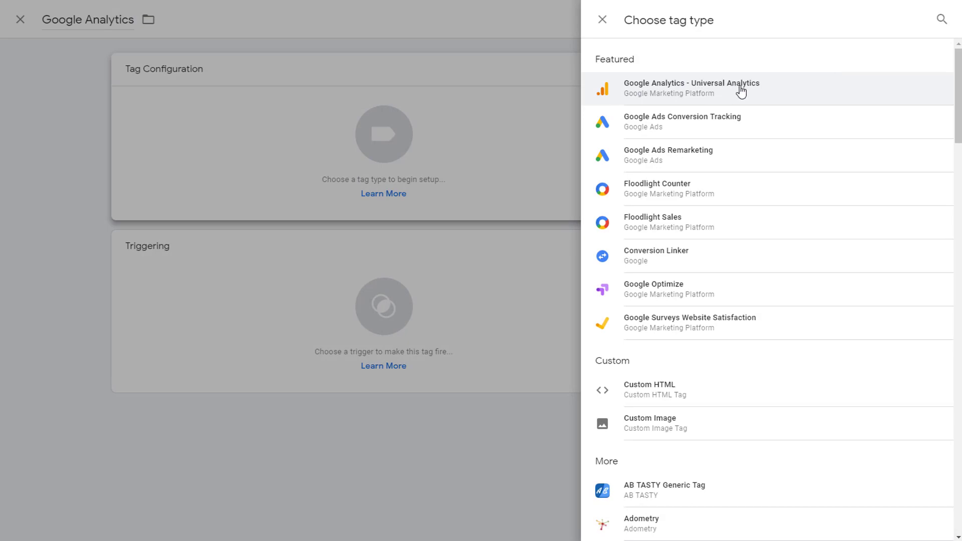
left_click(741, 91)
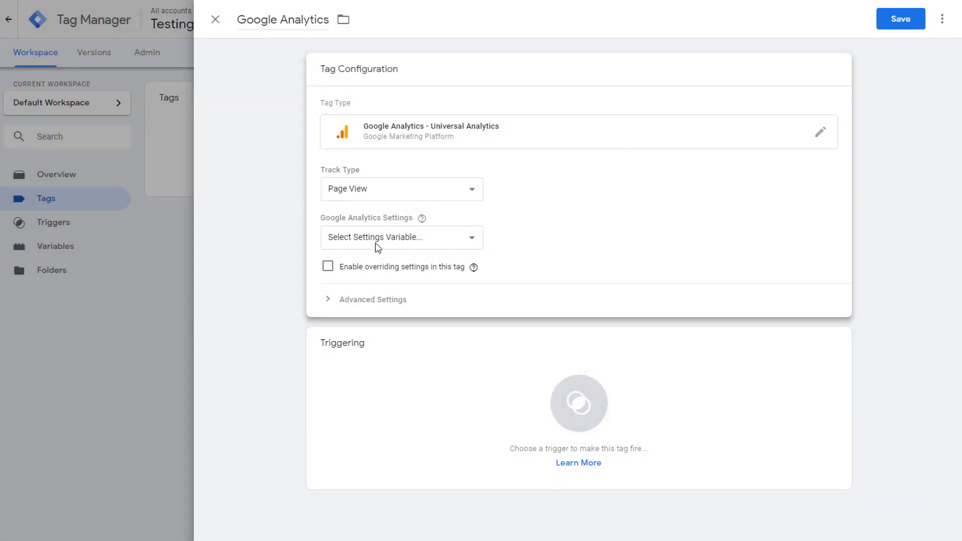
left_click(335, 243)
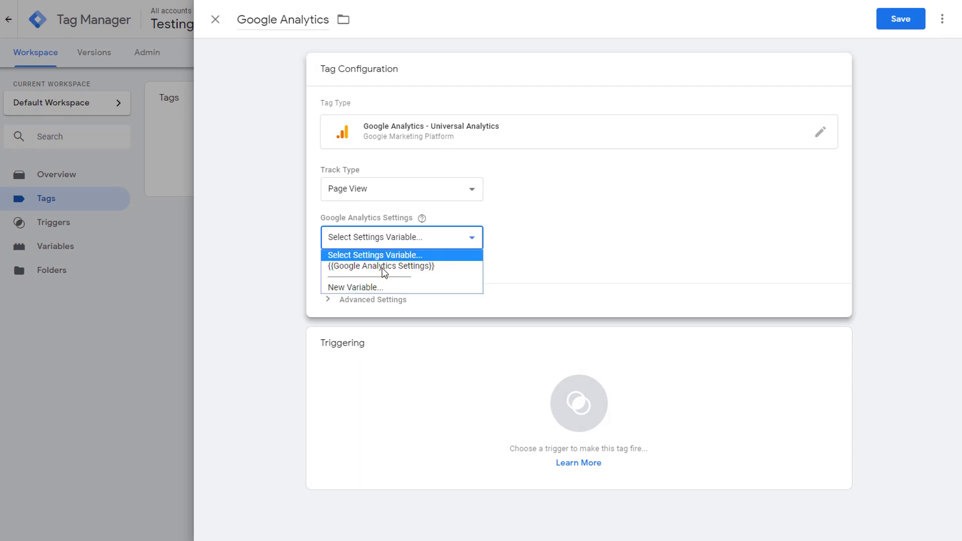
left_click(526, 230)
left_click(429, 240)
left_click(377, 287)
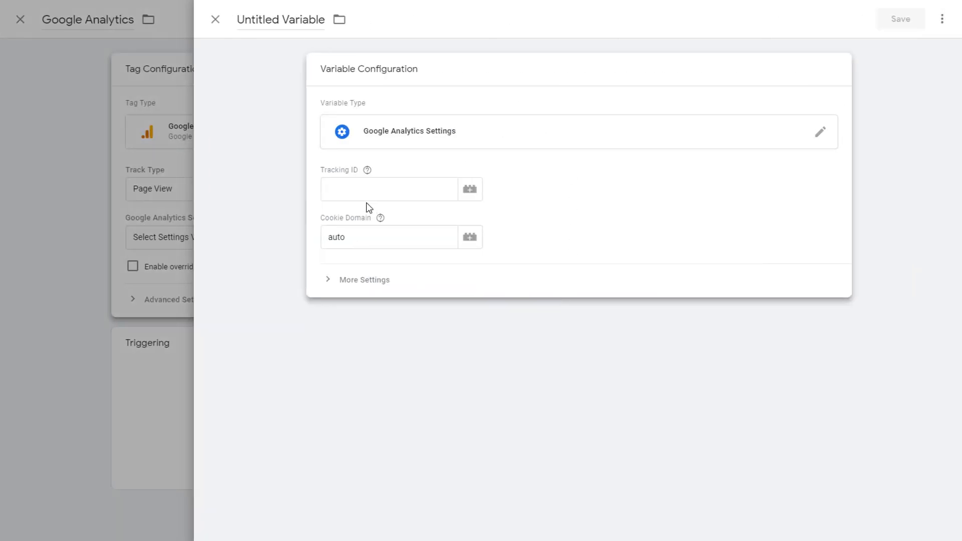
Step: Begin filling the new variable, entering 'GA-' as the tracking ID and selecting its name
left_click(383, 190)
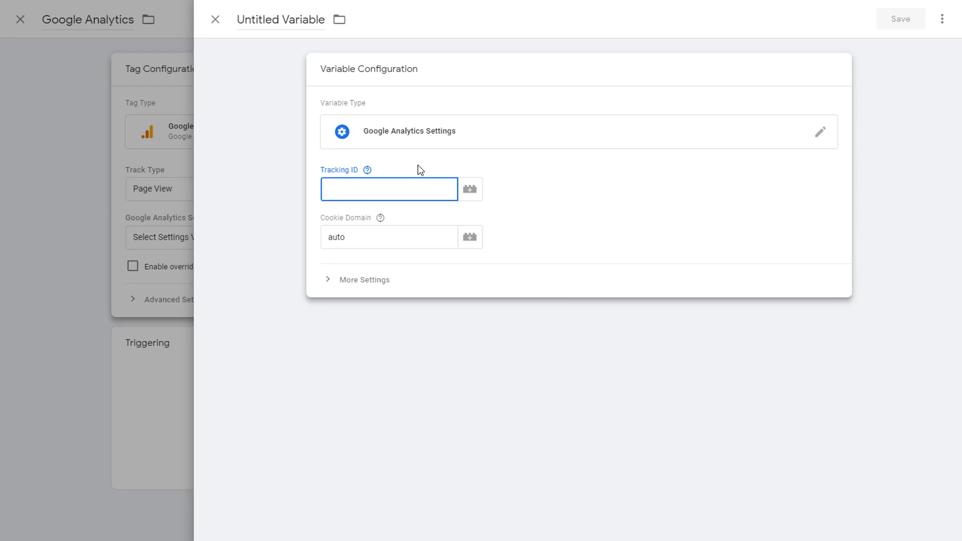
type("GA-149317")
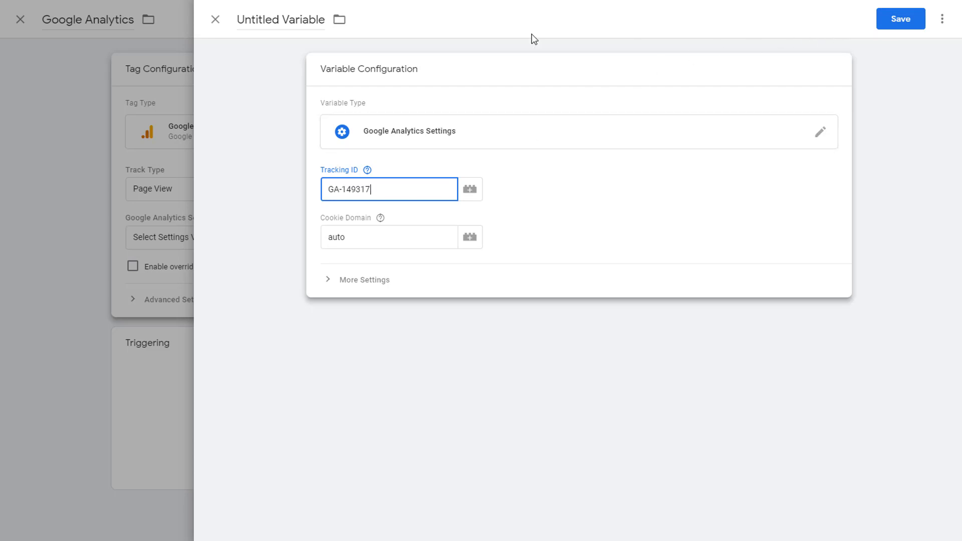
left_click(285, 20)
triple_click(316, 21)
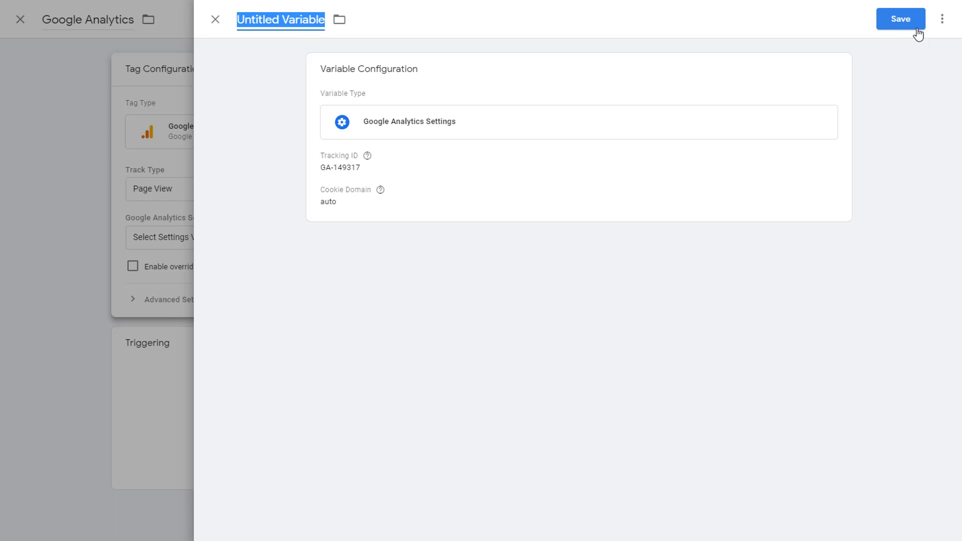
Step: Discard the unfinished variable and use the existing {{Google Analytics Settings}} variable instead
left_click(221, 23)
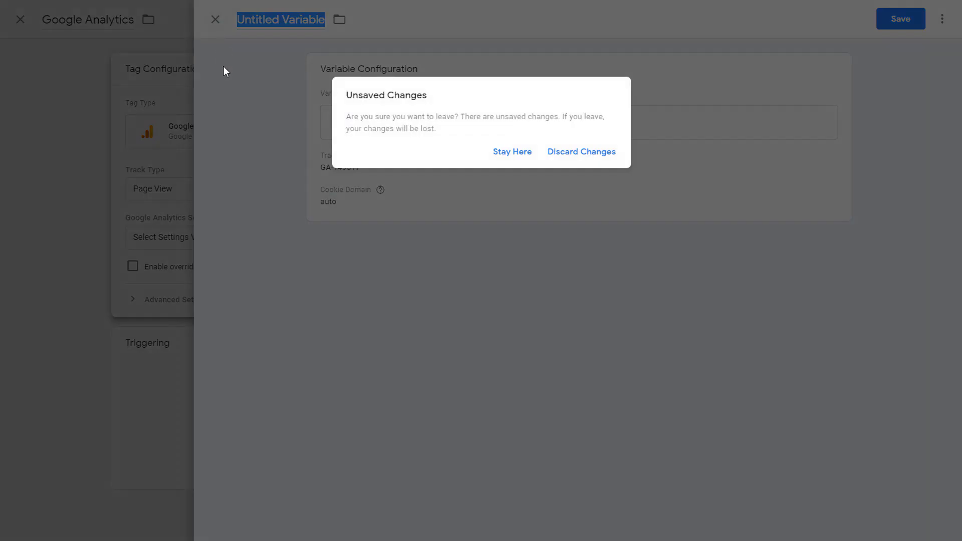
left_click(580, 157)
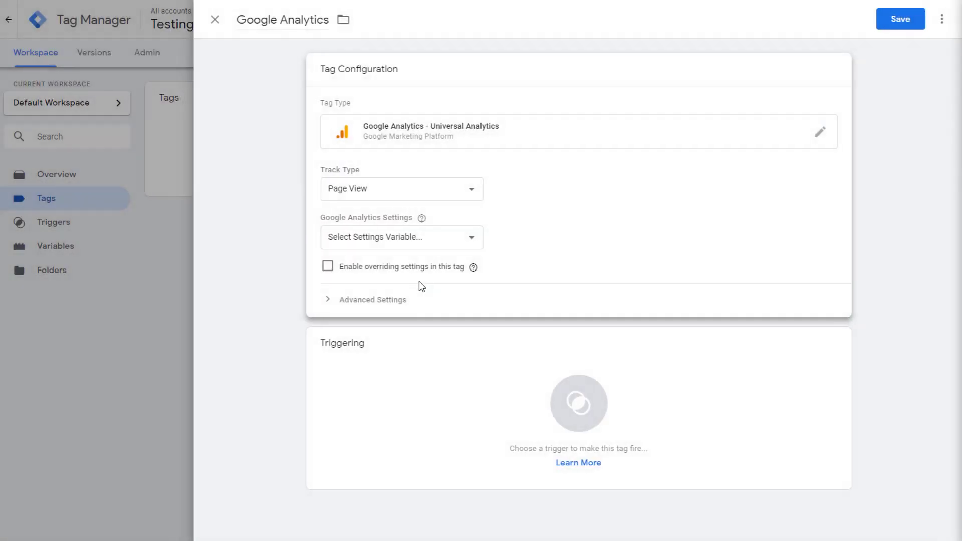
left_click(438, 243)
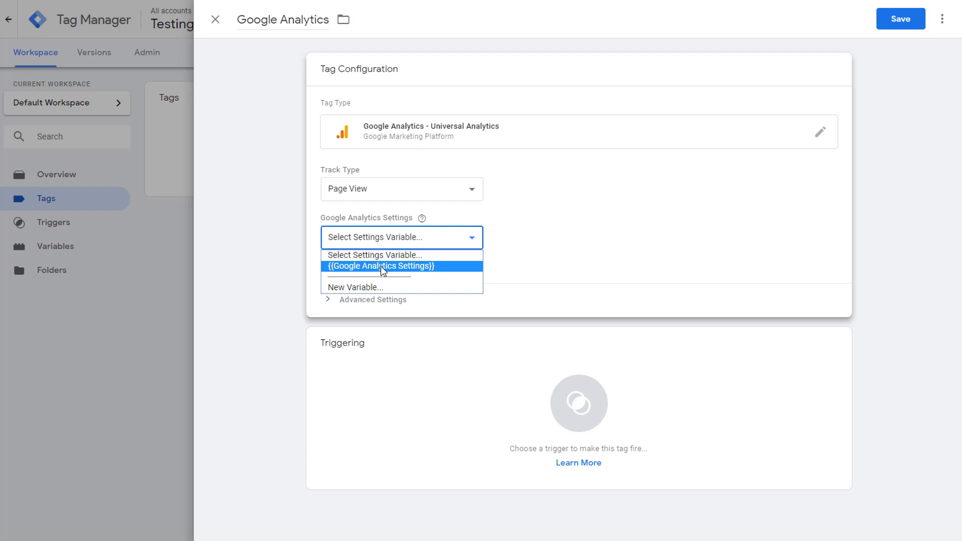
left_click(351, 267)
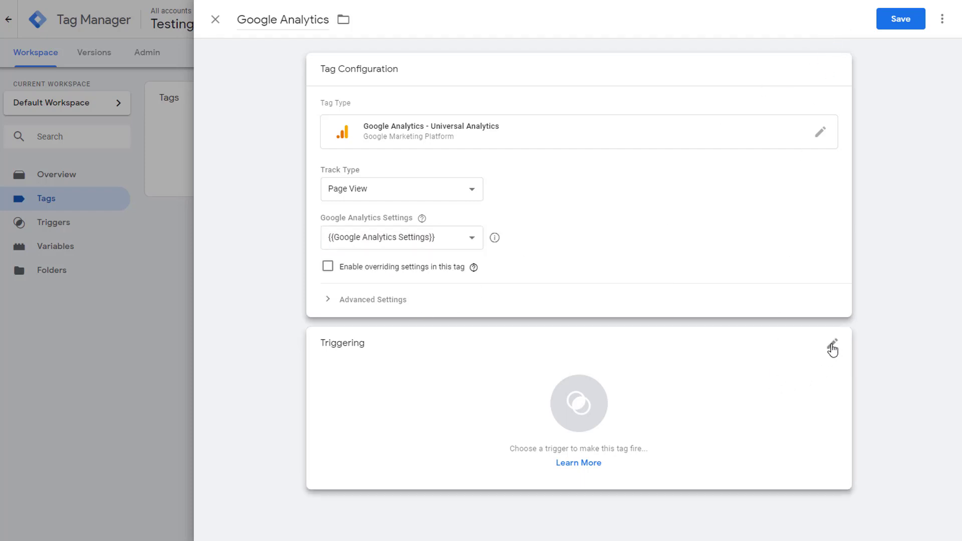
Step: Set the Google Analytics tag to fire on All Pages, save it, and go to Triggers
left_click(832, 345)
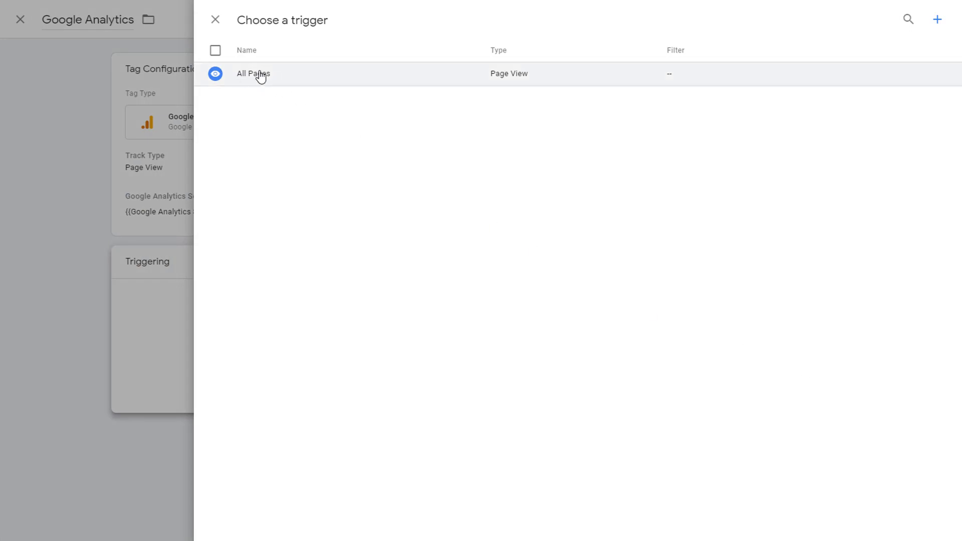
left_click(260, 75)
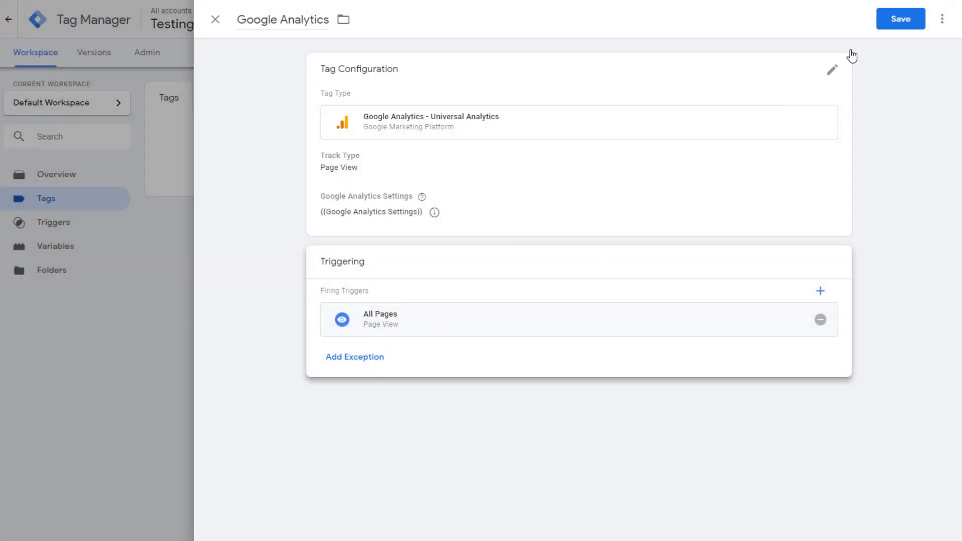
left_click(894, 22)
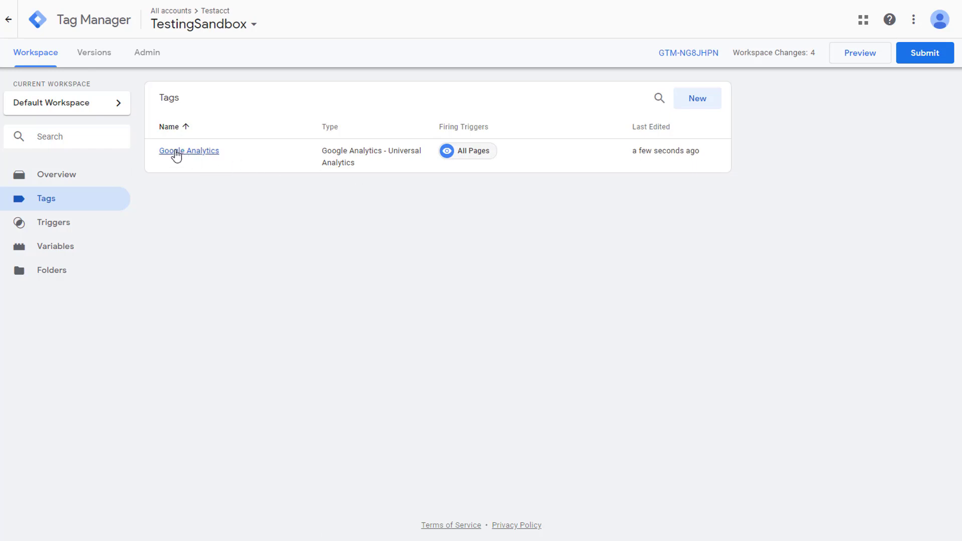
left_click(84, 224)
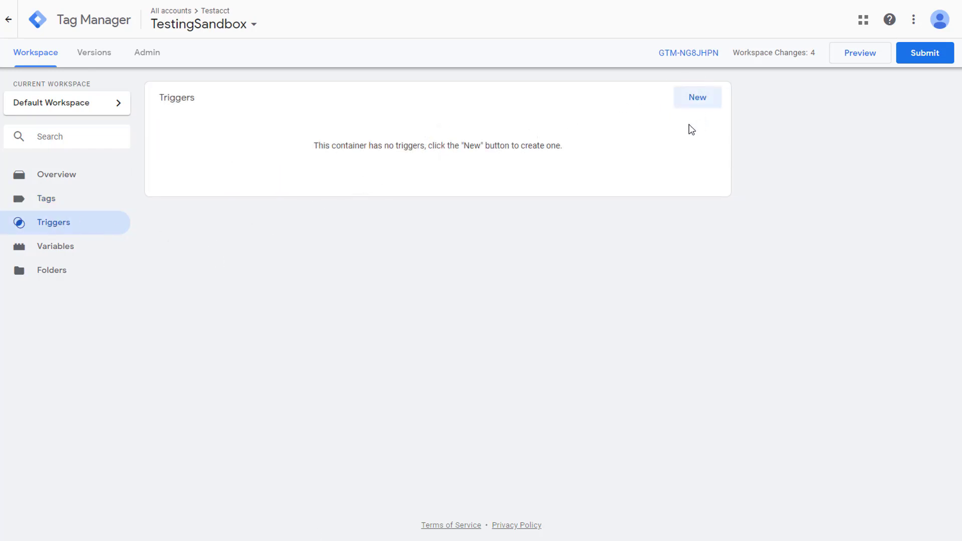
Step: Create a new Element Visibility trigger named 'Multistep'
left_click(695, 102)
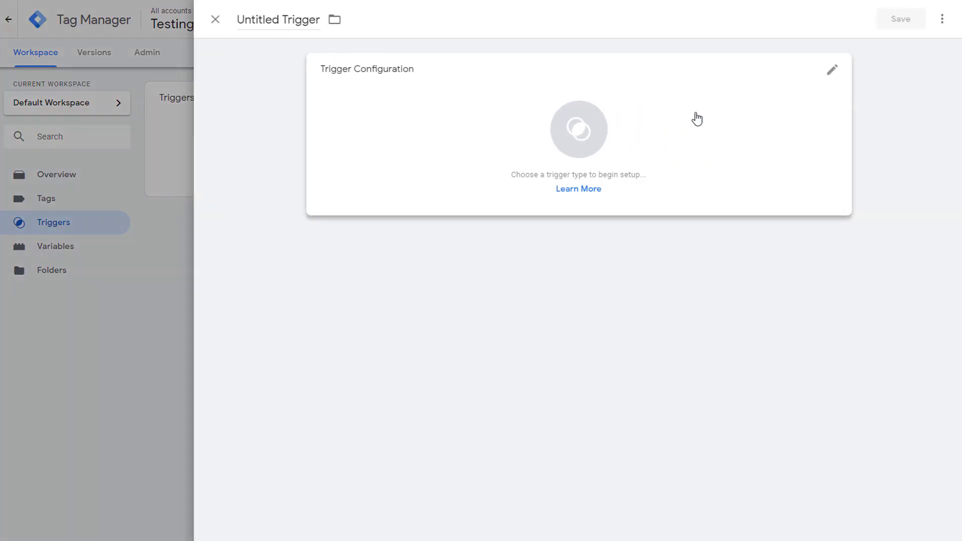
left_click(315, 18)
type("Multistep")
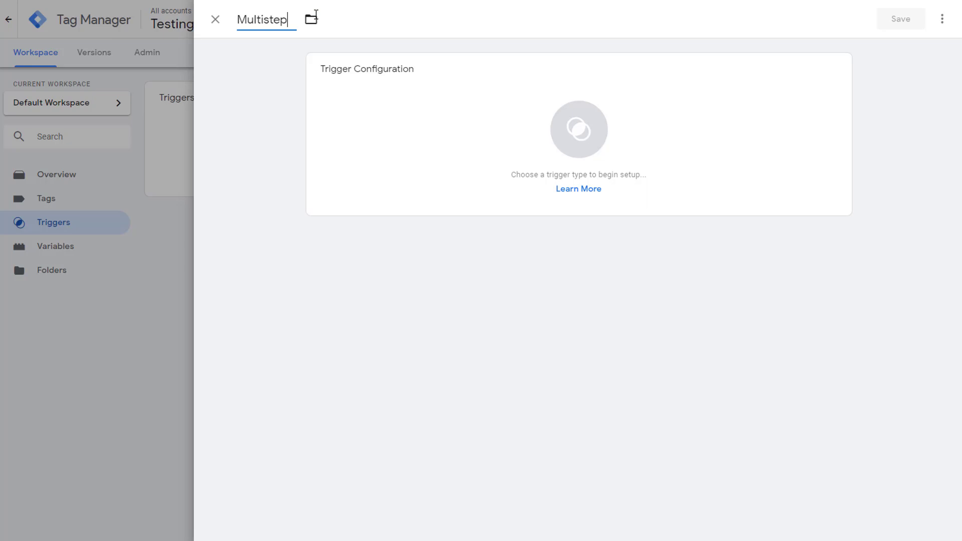
left_click(549, 274)
left_click(834, 71)
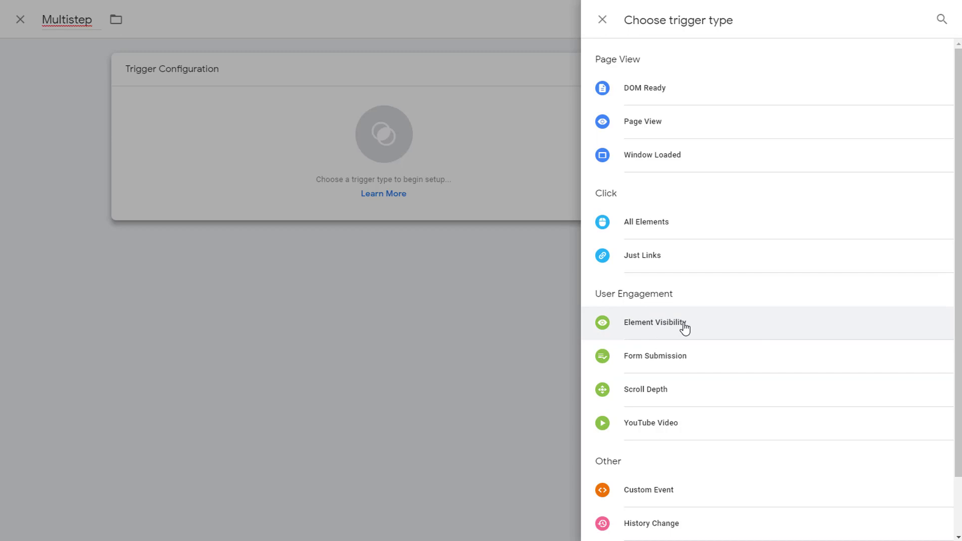
left_click(679, 323)
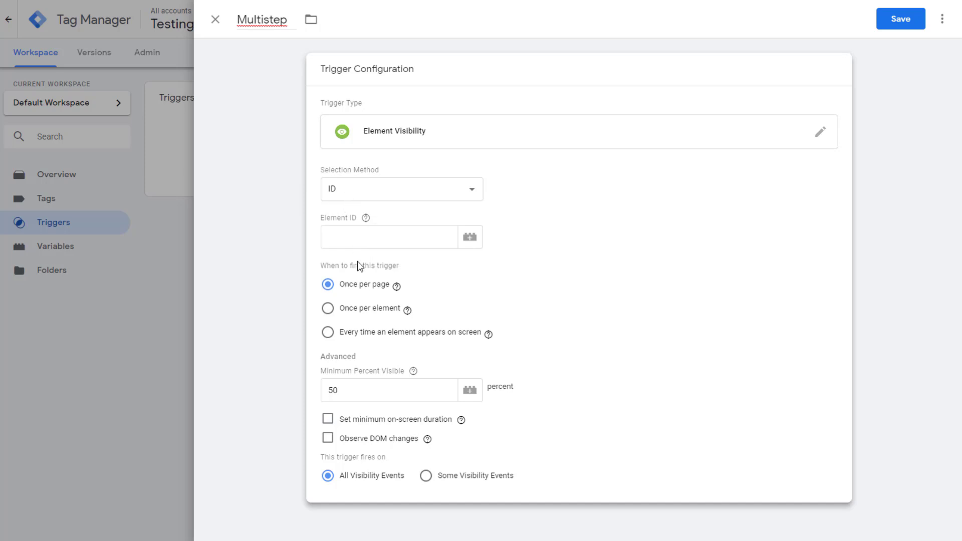
Step: Target element ID 'multisteptrigger', firing every time it appears with DOM changes observed, and save
left_click(340, 230)
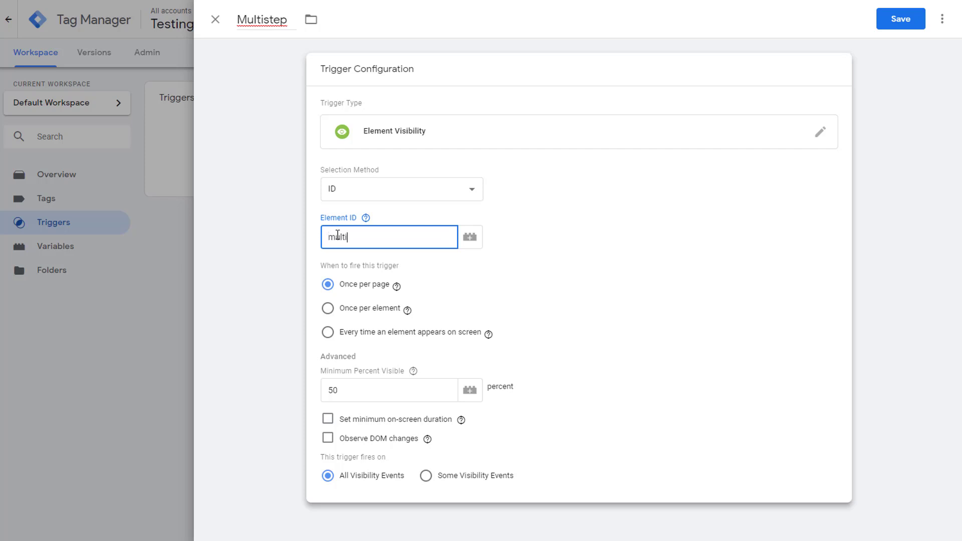
type("multisteptrigger")
double_click(342, 235)
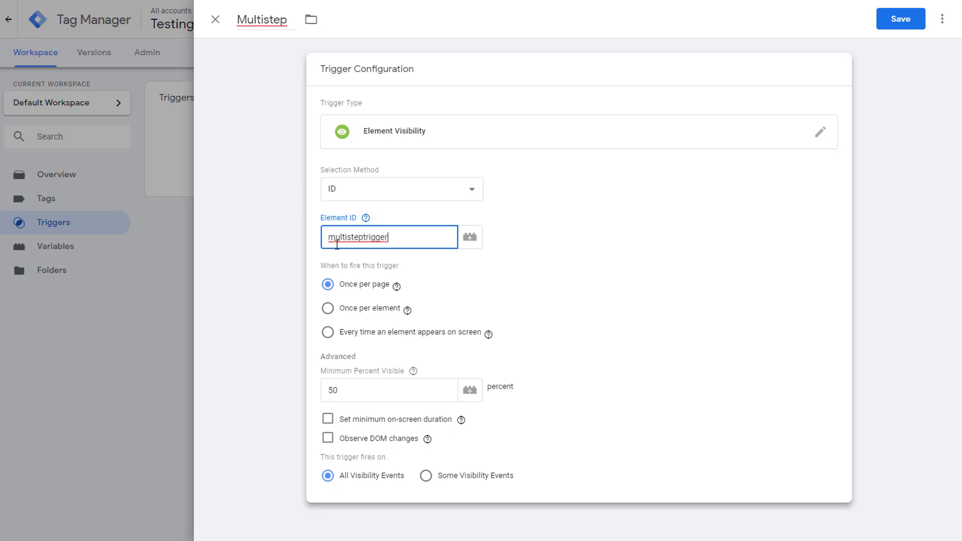
left_click(445, 284)
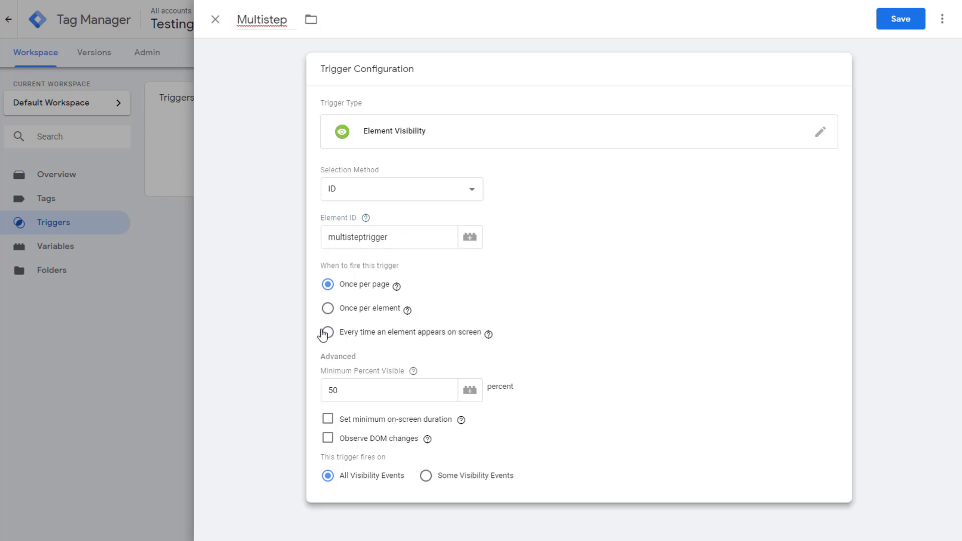
left_click(362, 338)
left_click(328, 441)
left_click(899, 20)
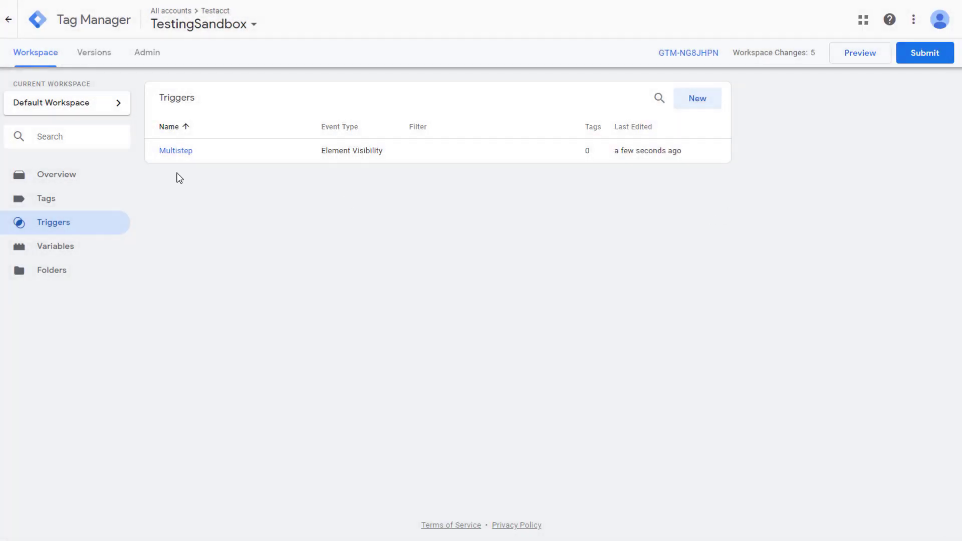
Step: From the container's tags, create a new tag named GA-Multistep
left_click(45, 200)
left_click(697, 102)
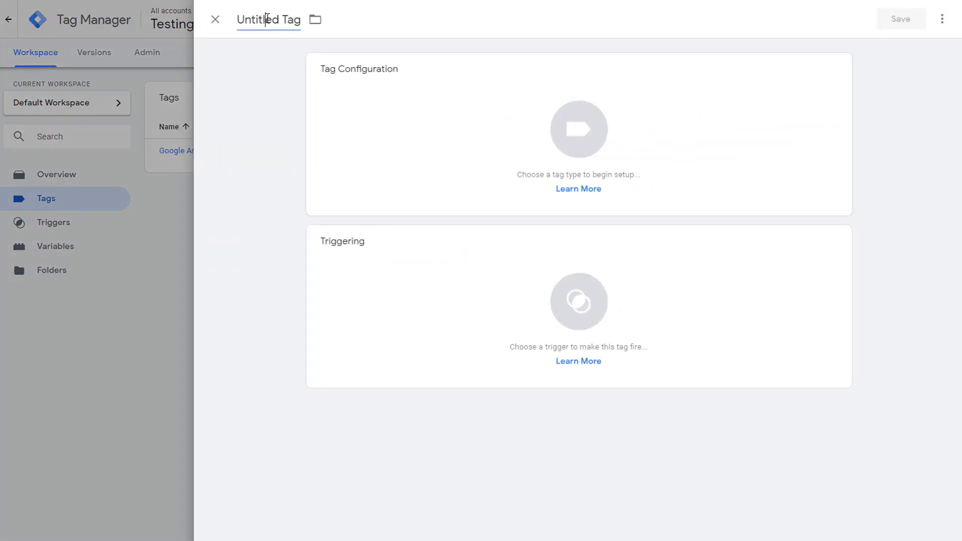
left_click(246, 9)
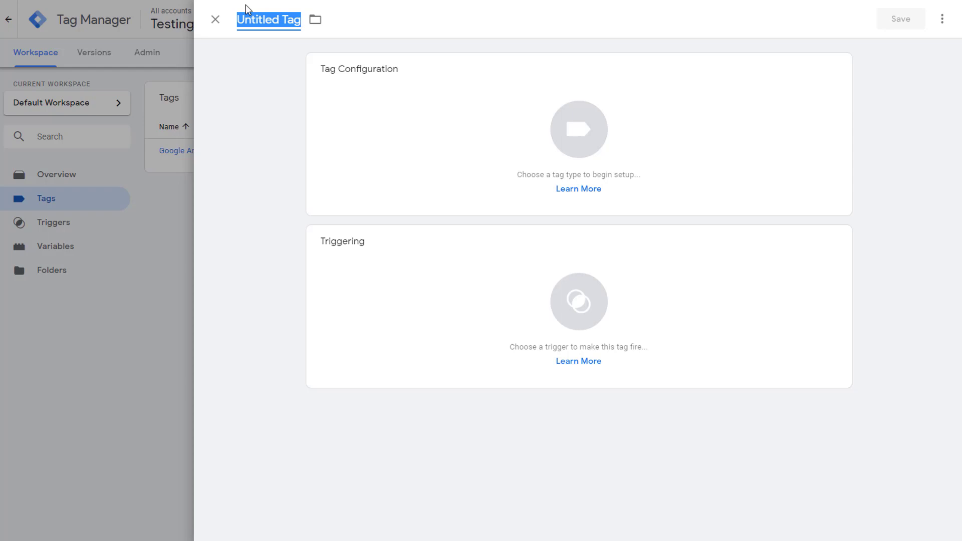
type("GA-Multistep")
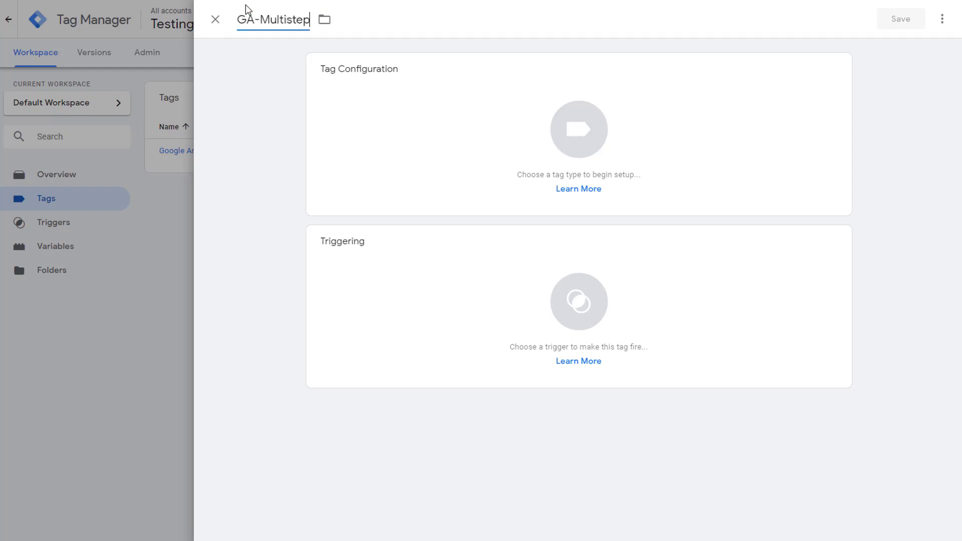
left_click(269, 125)
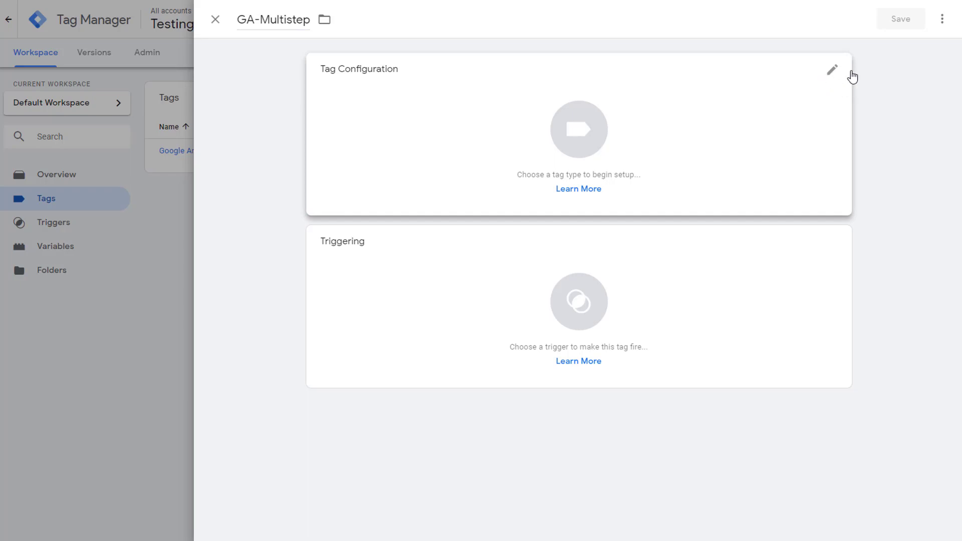
Step: Make it a Universal Analytics Event with category Form Submit, action Multistep, label Homepage
left_click(832, 71)
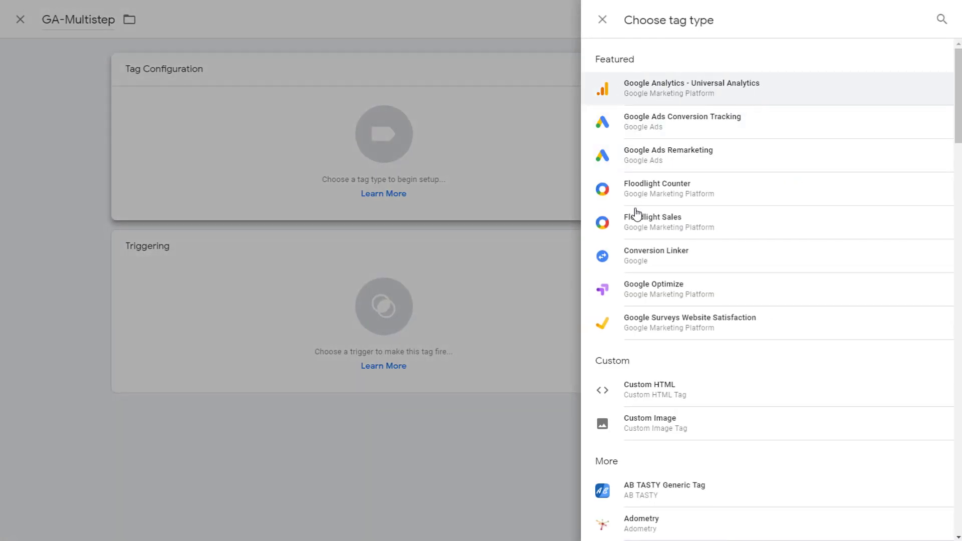
left_click(693, 98)
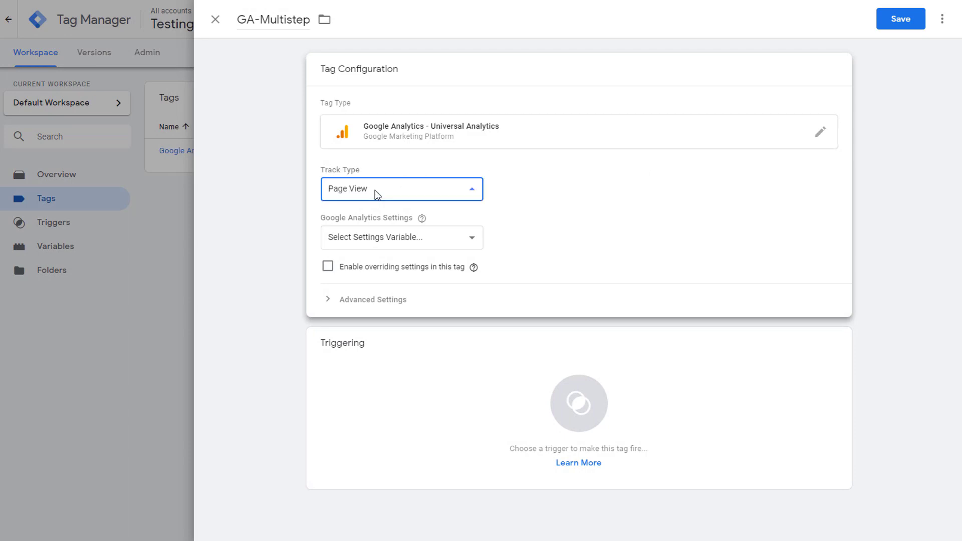
left_click(375, 191)
left_click(386, 217)
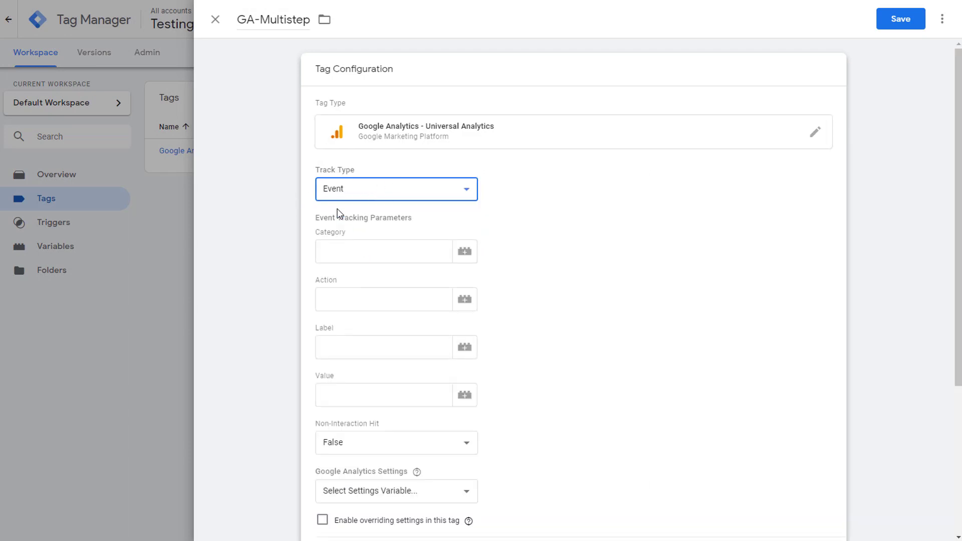
left_click(363, 244)
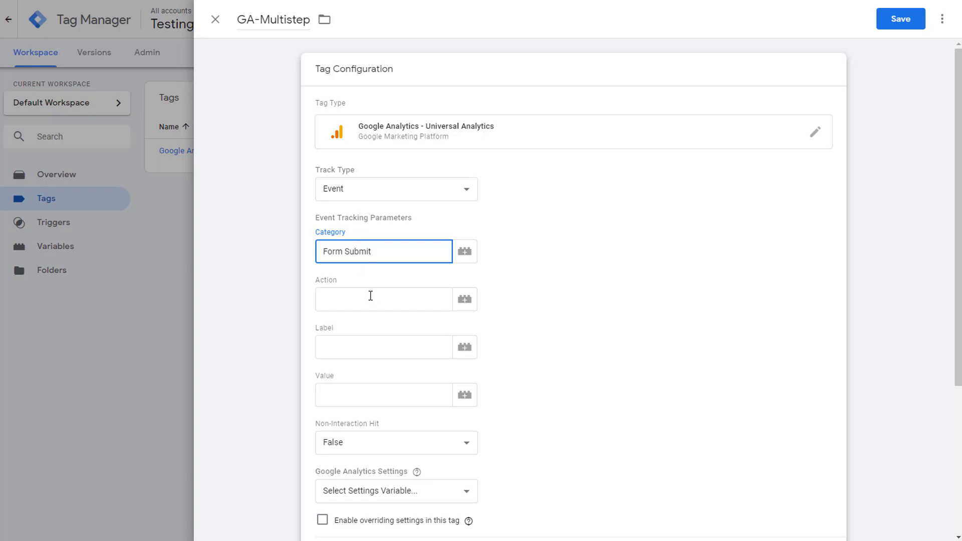
key("Tab")
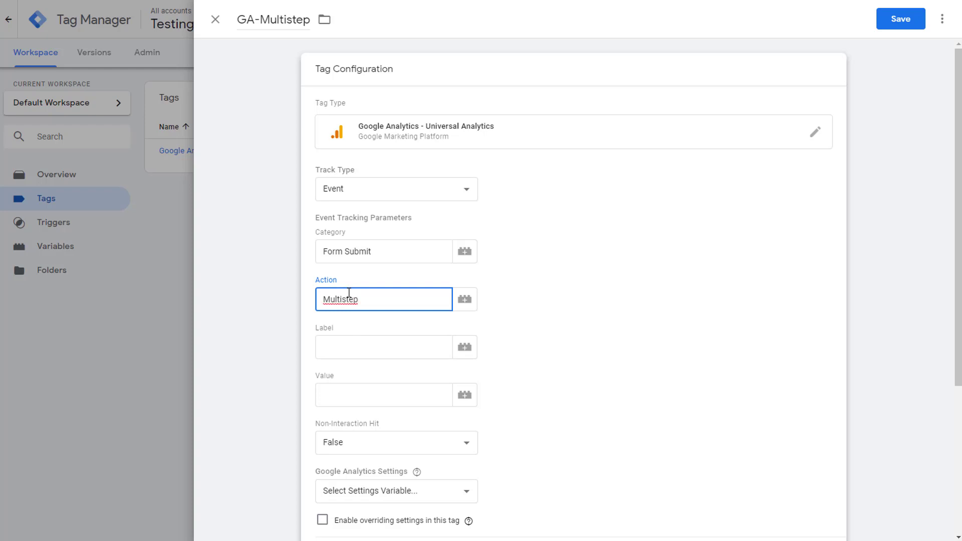
left_click(363, 349)
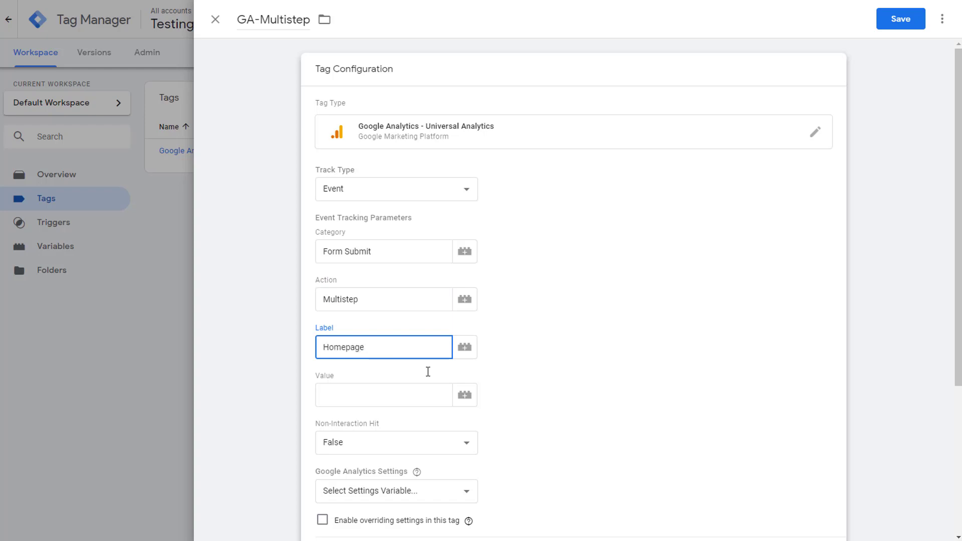
Step: Apply the {{Google Analytics Settings}} variable to the GA-Multistep tag
triple_click(579, 417)
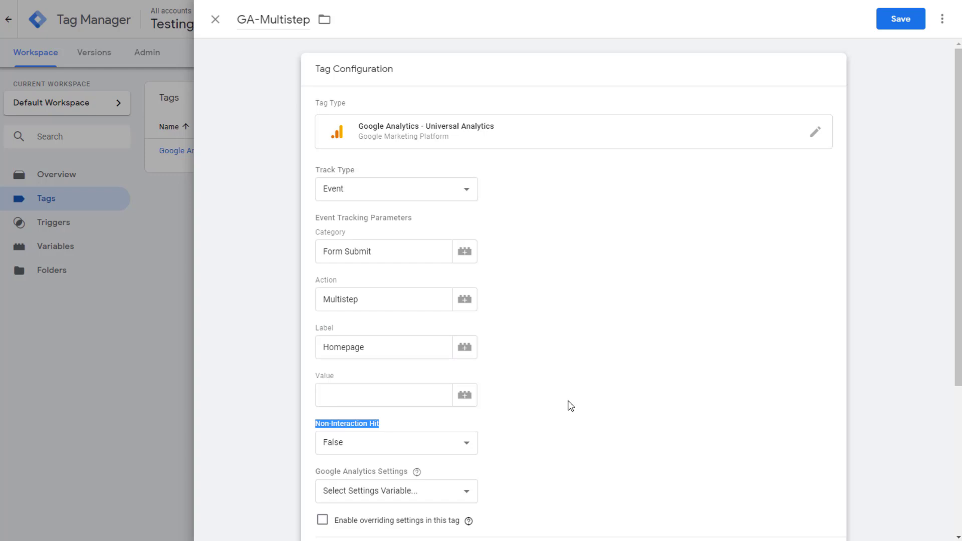
left_click(567, 404)
scroll(566, 404, "down", 2)
left_click(455, 371)
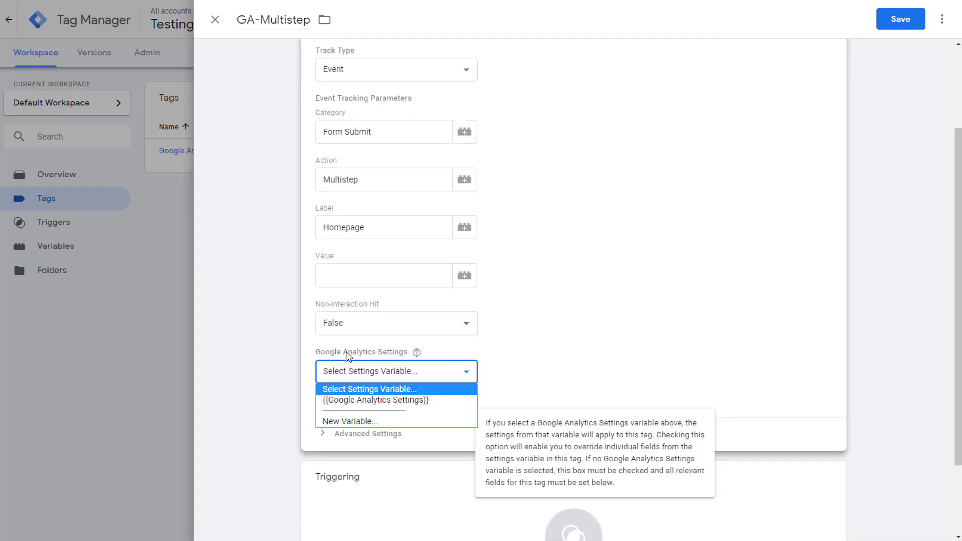
left_click(457, 361)
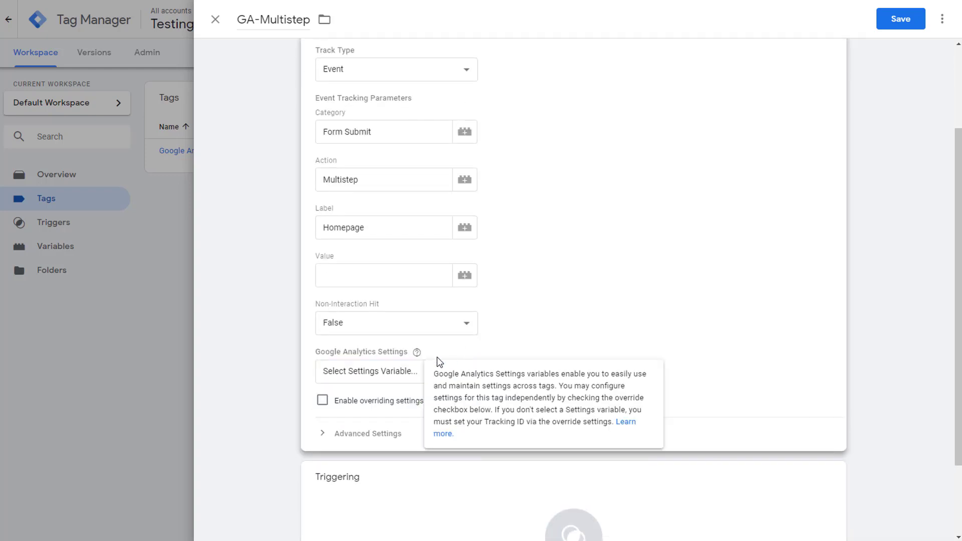
left_click(366, 371)
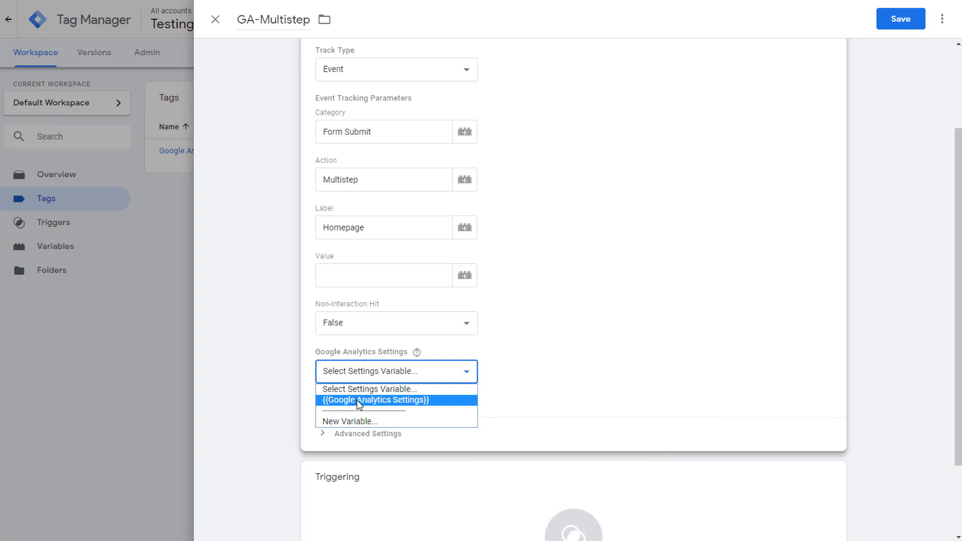
left_click(357, 400)
left_click(577, 389)
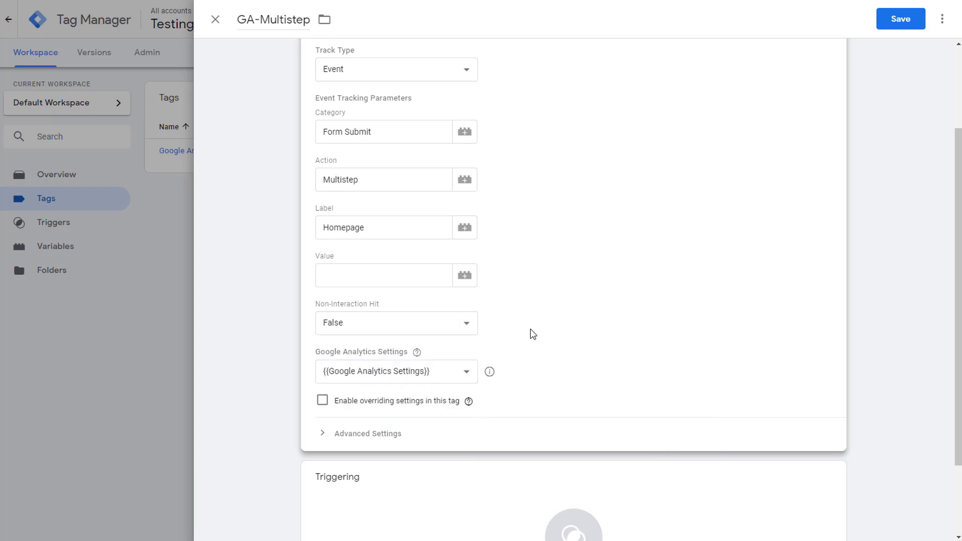
scroll(535, 379, "down", 2)
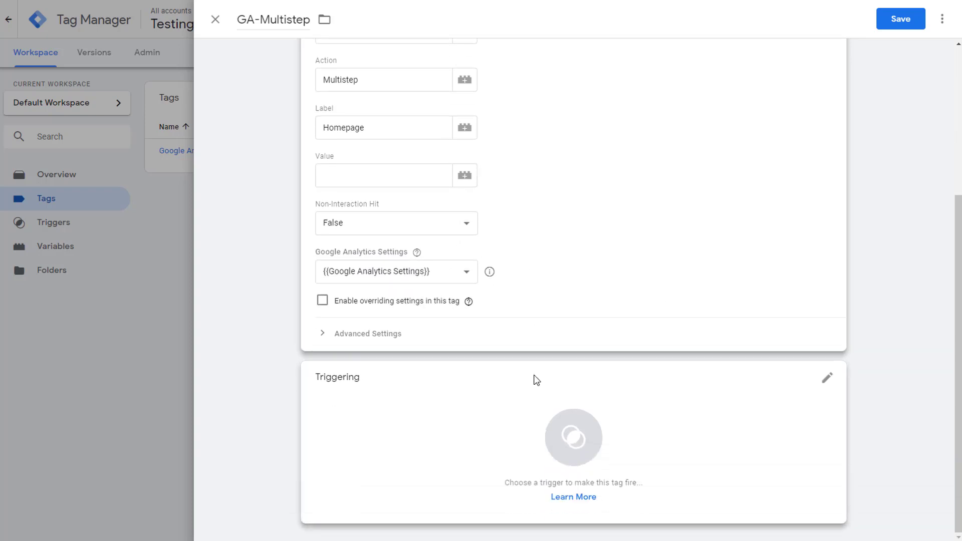
Step: Fire the GA-Multistep tag on the Multistep trigger and save the tag
left_click(400, 405)
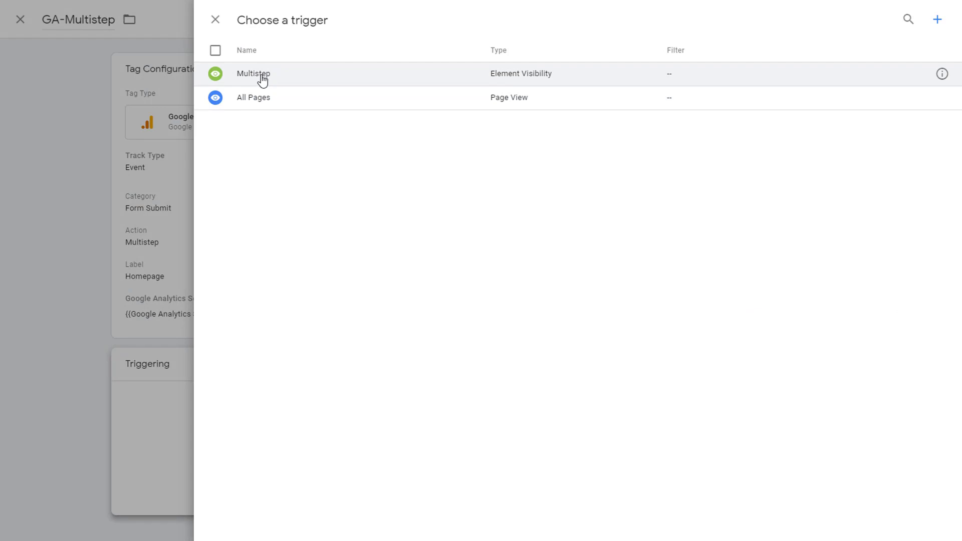
left_click(279, 77)
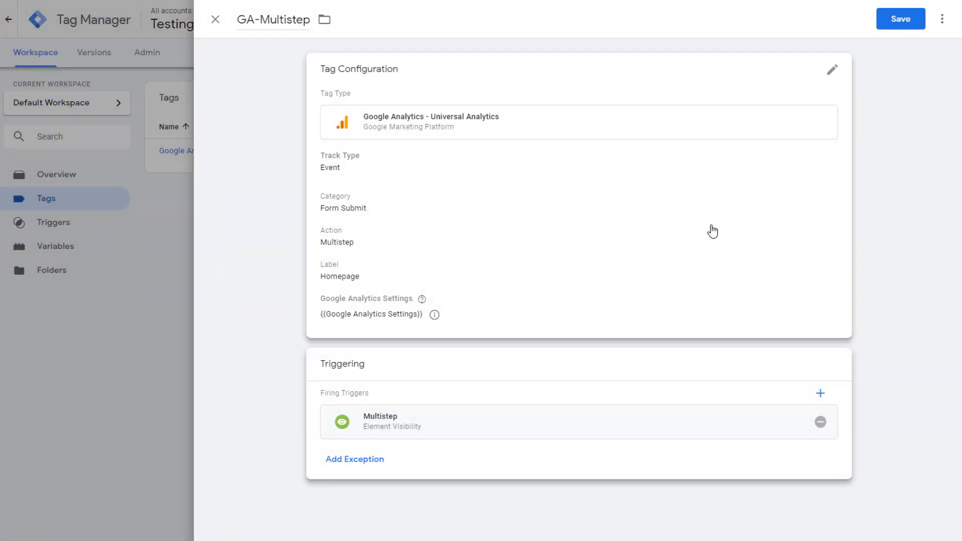
left_click(895, 24)
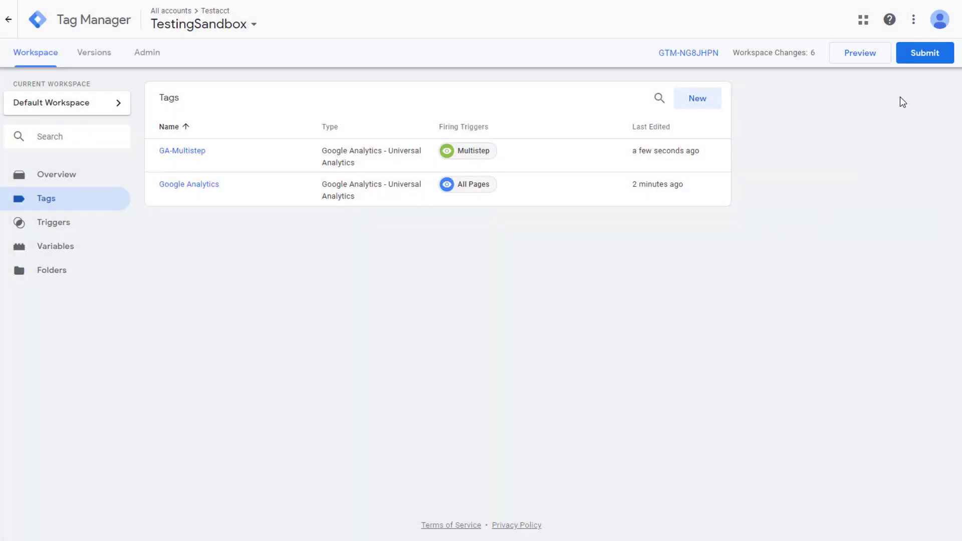
Step: Submit the workspace changes and publish them as a new version without a description
left_click(921, 59)
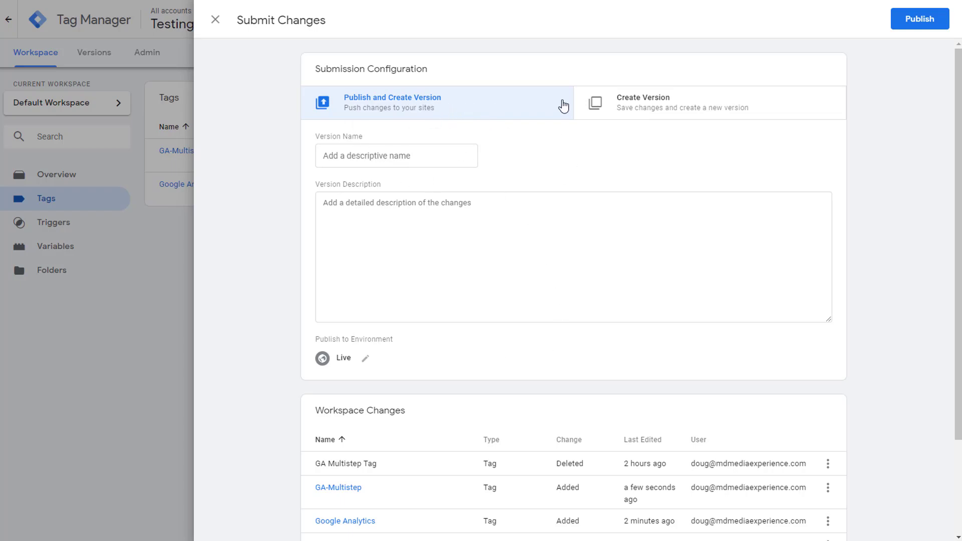
left_click(921, 20)
left_click(589, 354)
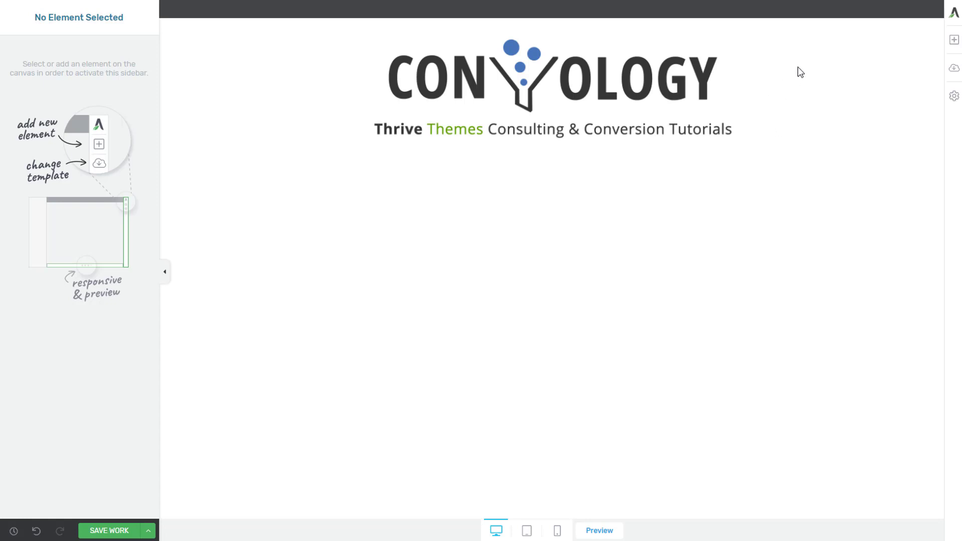
Step: Add a Button element to the landing page just below the logo
left_click(954, 40)
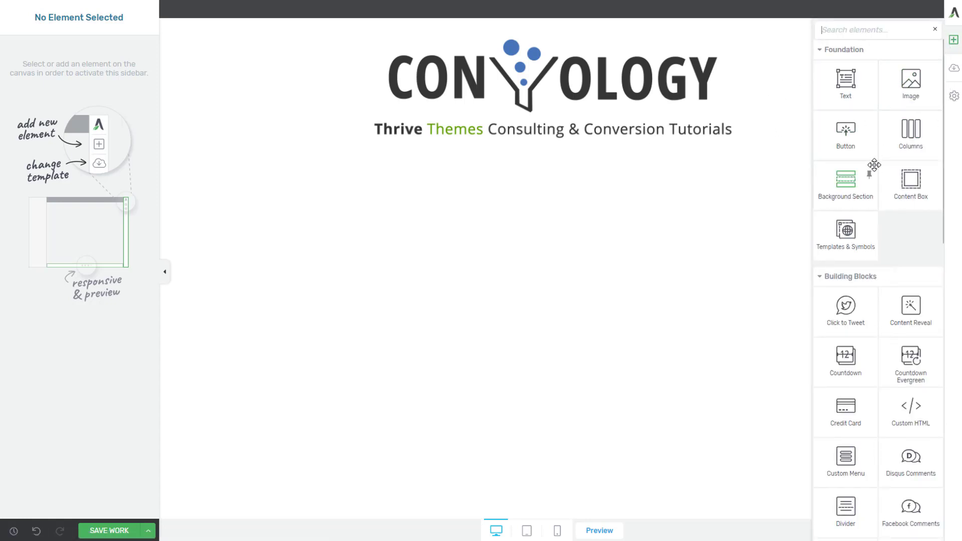
left_click_drag(870, 129, 534, 187)
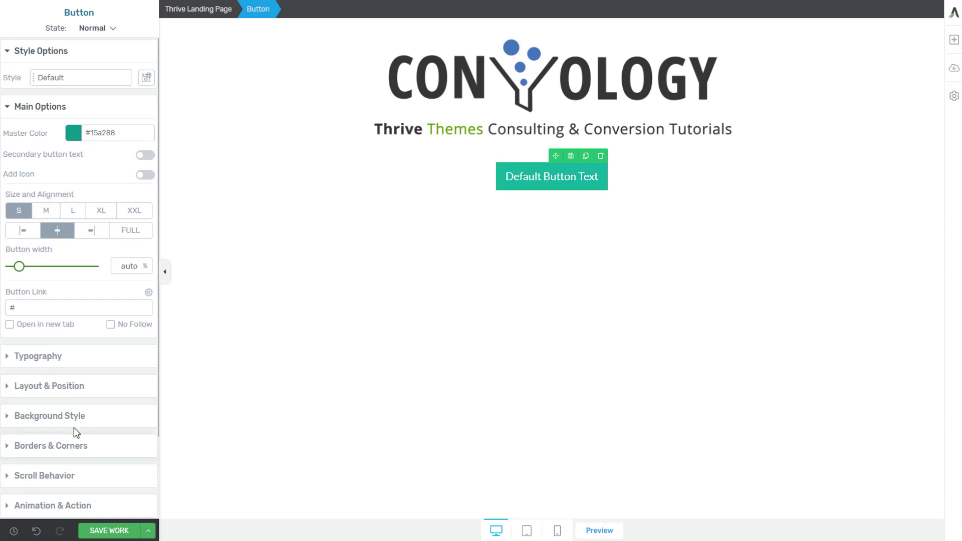
scroll(76, 432, "down", 2)
Step: Give the button a click action opening the Video Sandbox Thrive Leads ThriveBox, then save the page
left_click(21, 412)
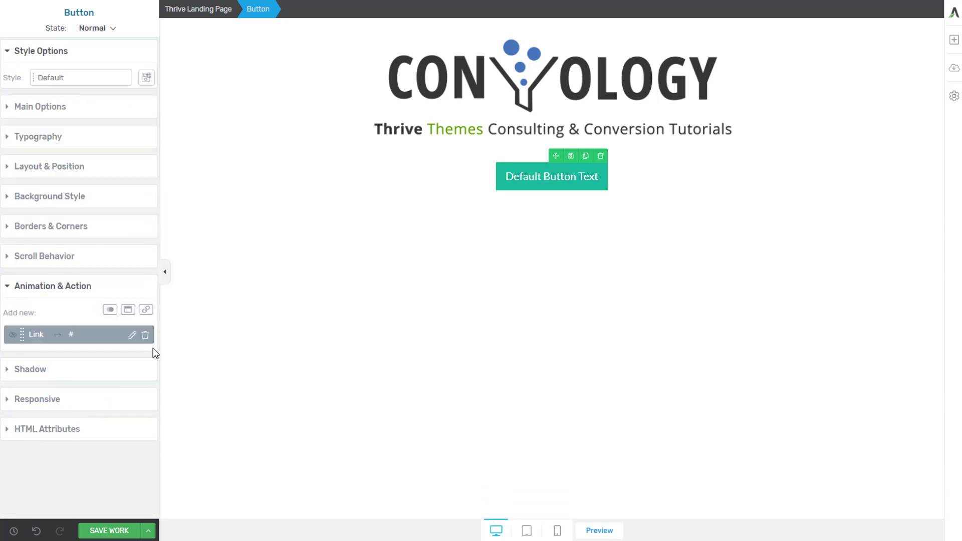
left_click(128, 310)
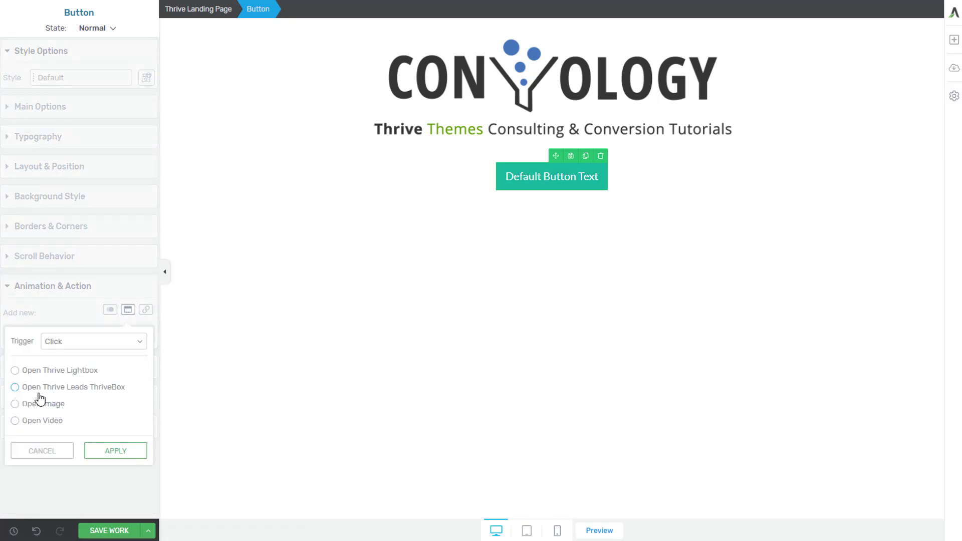
left_click(40, 388)
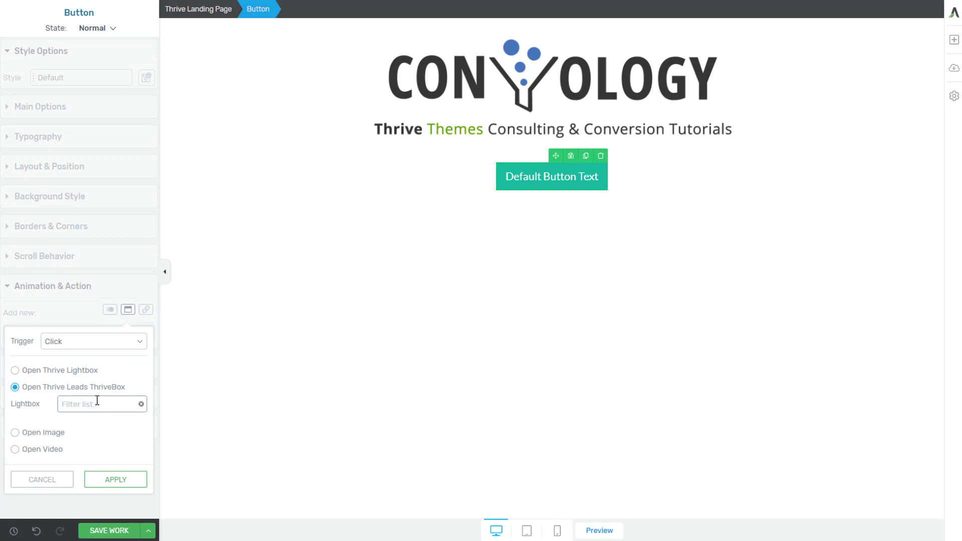
type("sandbox")
left_click(92, 424)
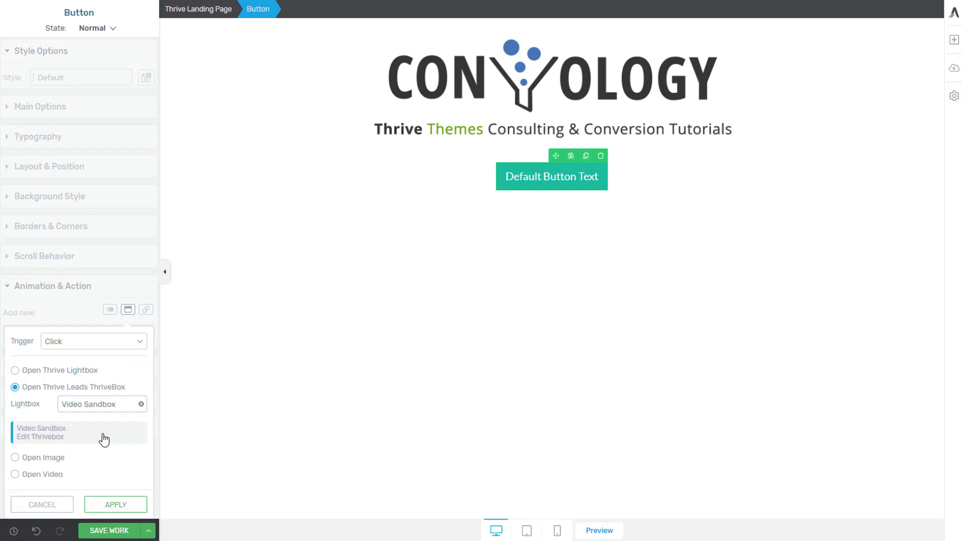
left_click(114, 502)
left_click(275, 377)
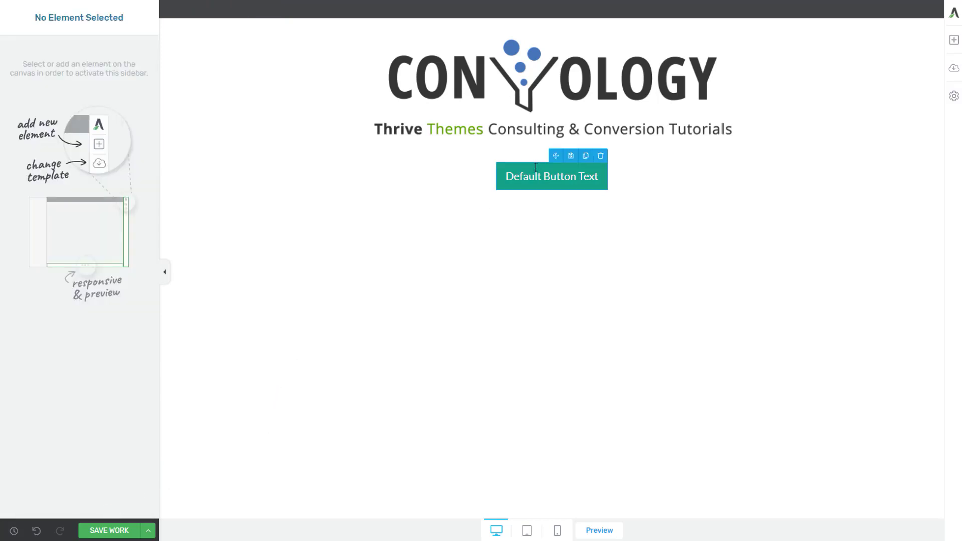
left_click(114, 531)
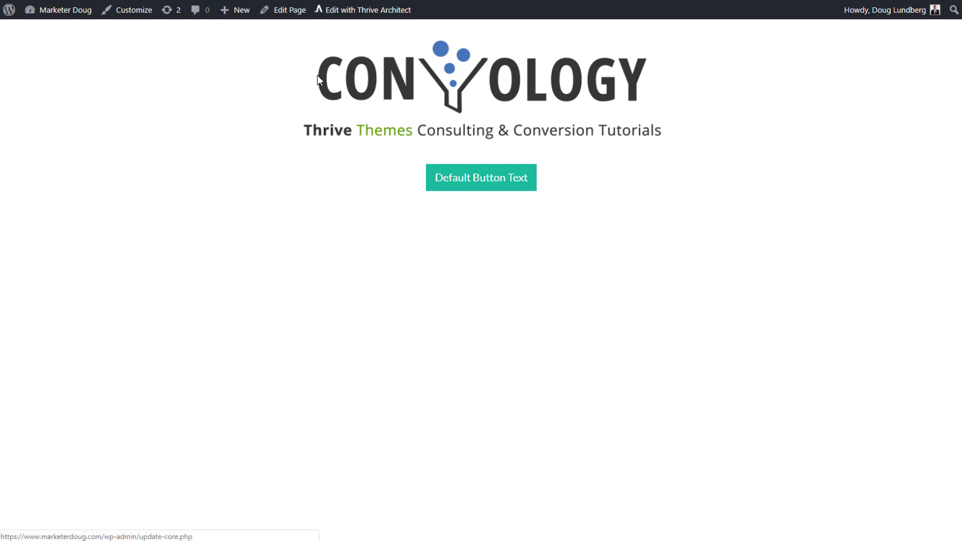
Step: On the reloaded live page, open the ThriveBox and sign up with a test name and email
left_click(476, 186)
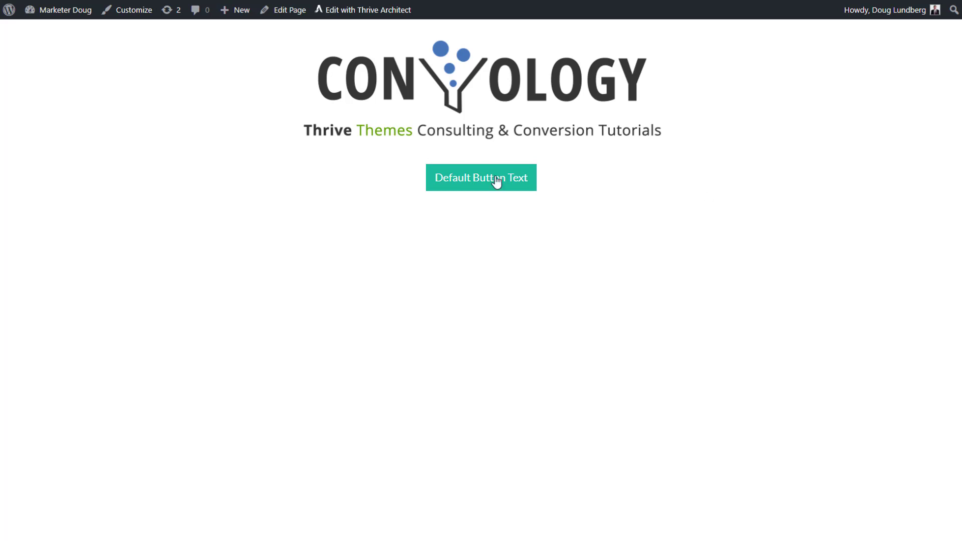
left_click(470, 180)
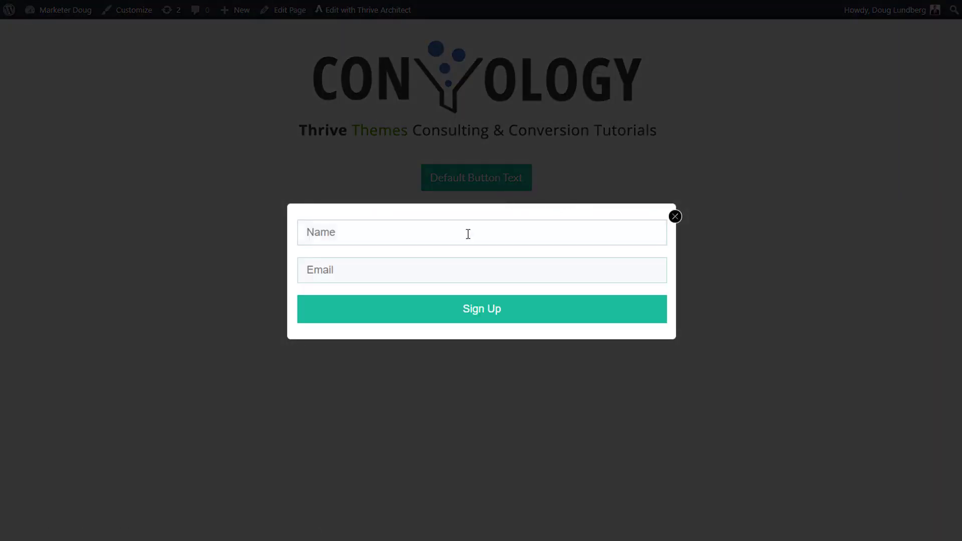
left_click(322, 228)
key("Tab")
type("31947139487@13904713.com")
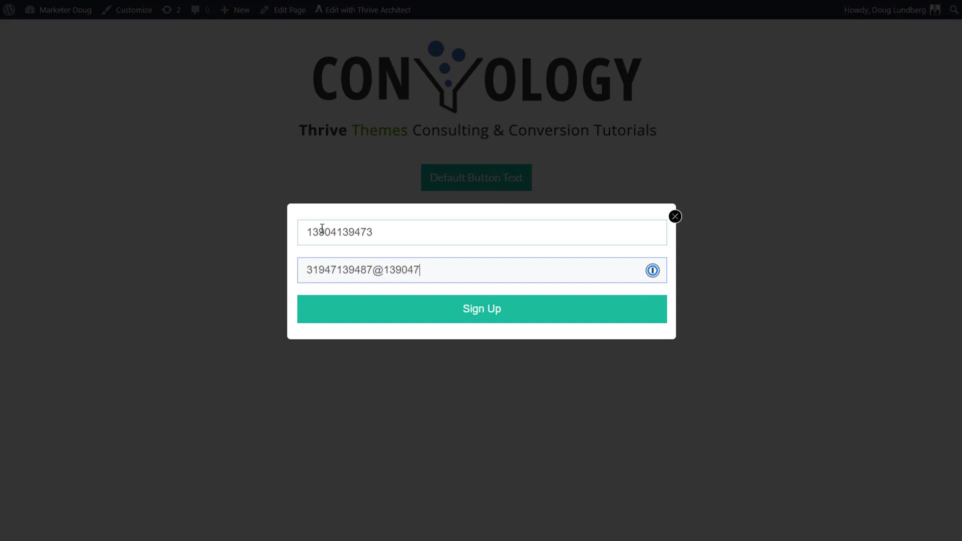
left_click(475, 317)
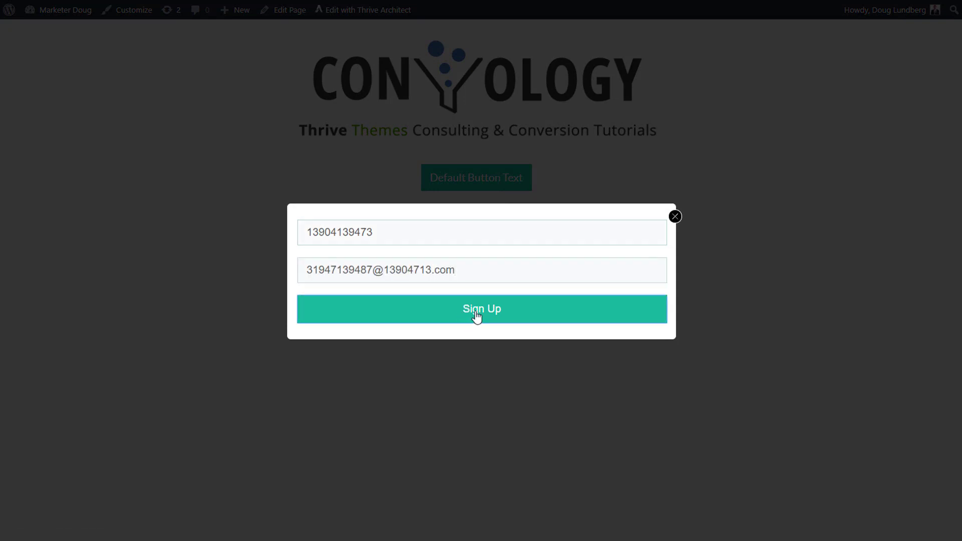